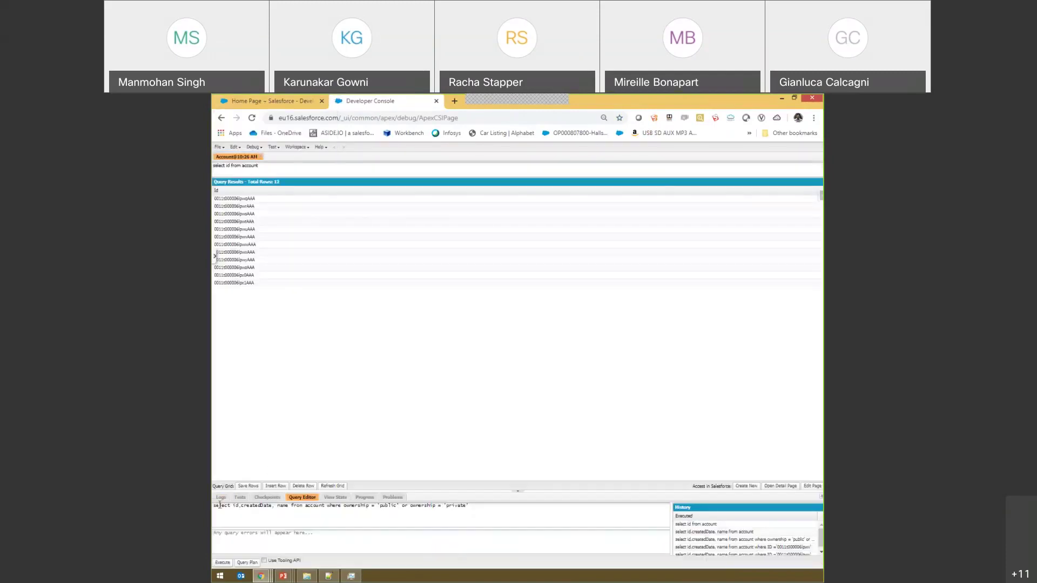
# - Show the debug log list in the Developer Console and return to the Salesforce setup home page
pyautogui.click(221, 497)
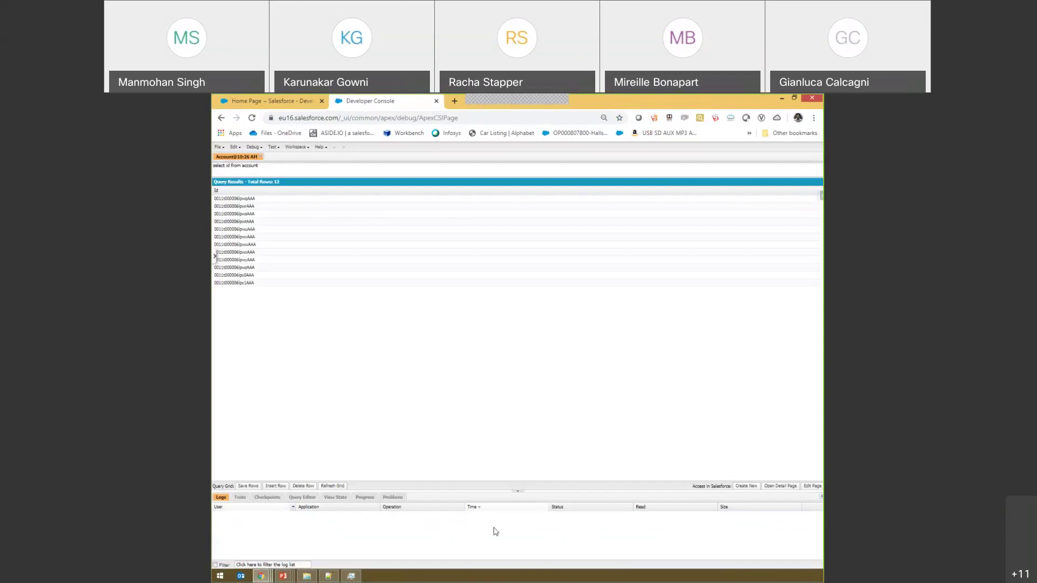
pyautogui.click(260, 98)
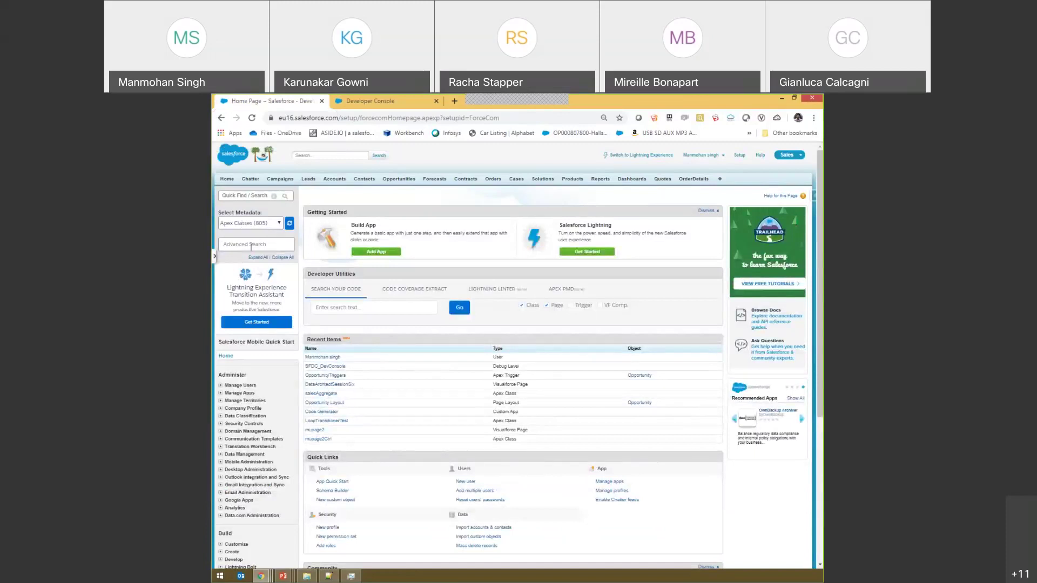
pyautogui.click(372, 101)
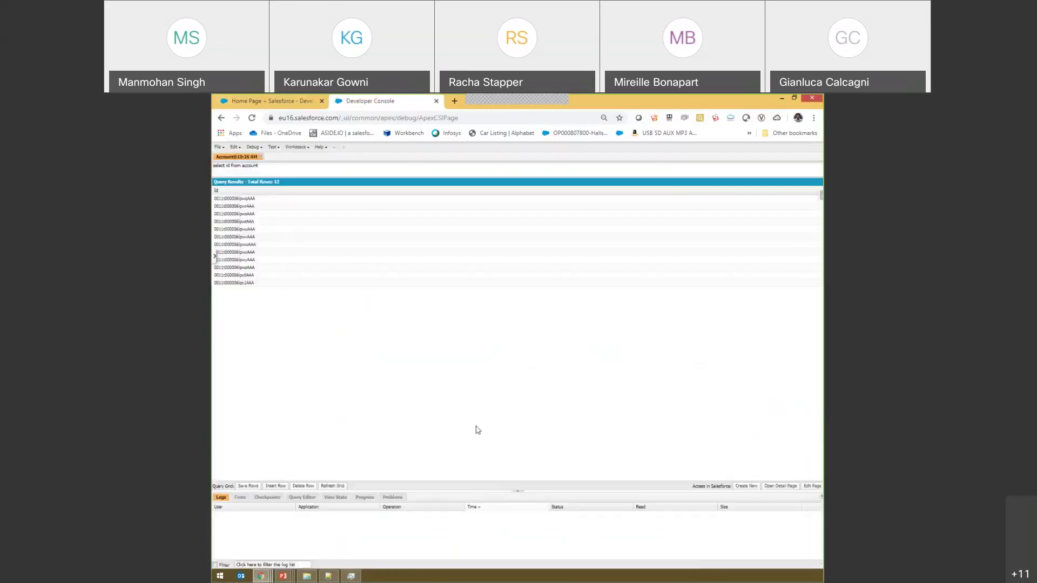
pyautogui.click(270, 101)
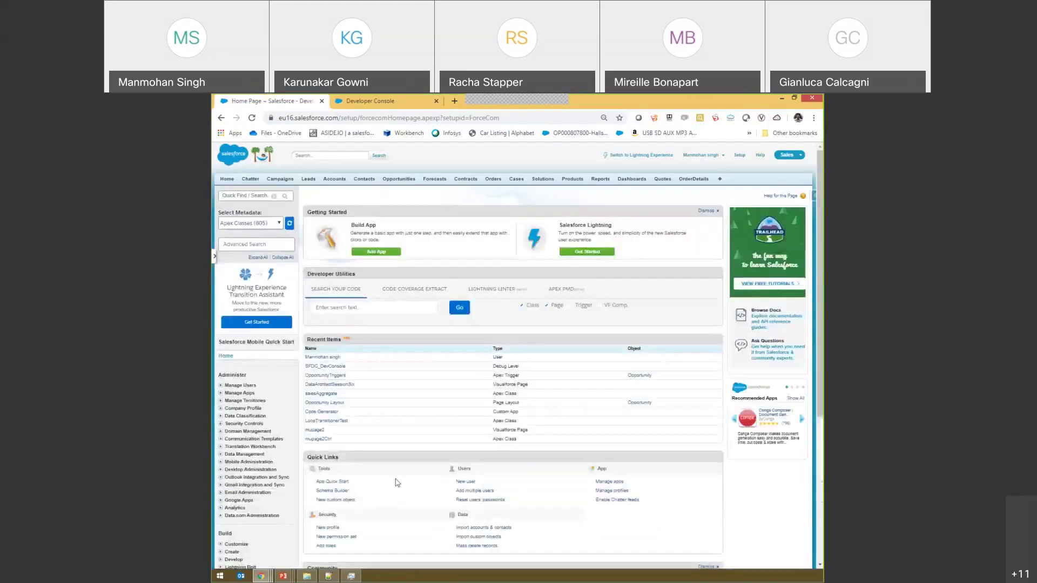
# - Preview the DataArchitectSessionSix Visualforce page and look through its Sales Aggregate and Opportunity List tables
pyautogui.click(340, 385)
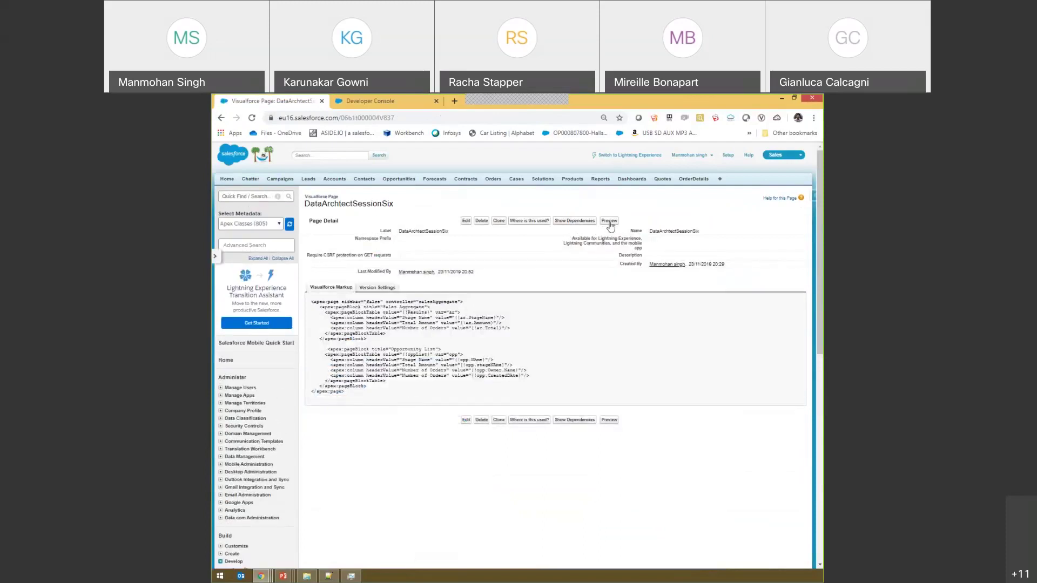
pyautogui.click(610, 223)
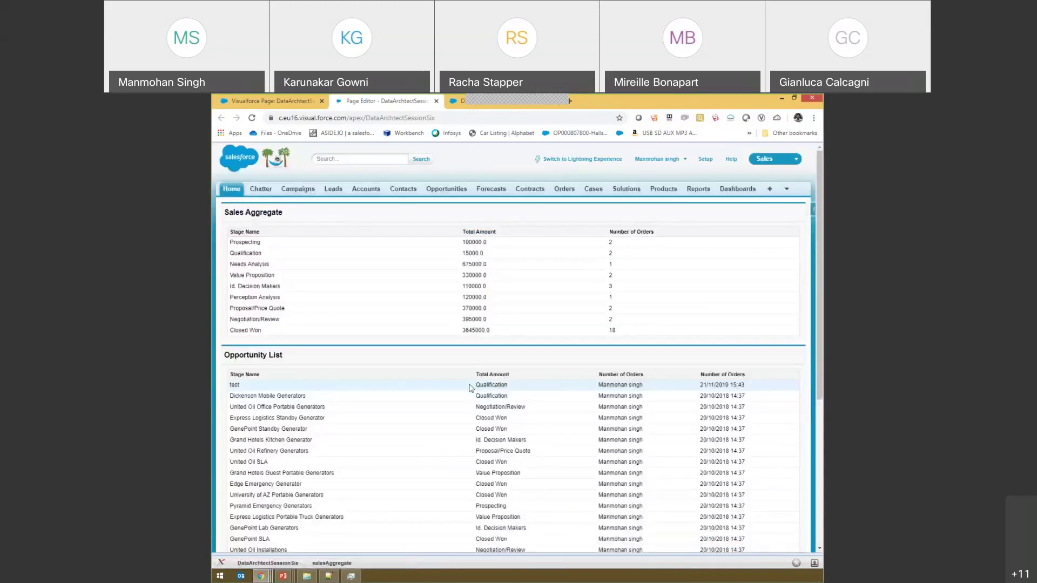
pyautogui.scroll(-3, 405, 352)
pyautogui.scroll(3, 406, 352)
pyautogui.scroll(-3, 437, 323)
pyautogui.scroll(3, 440, 323)
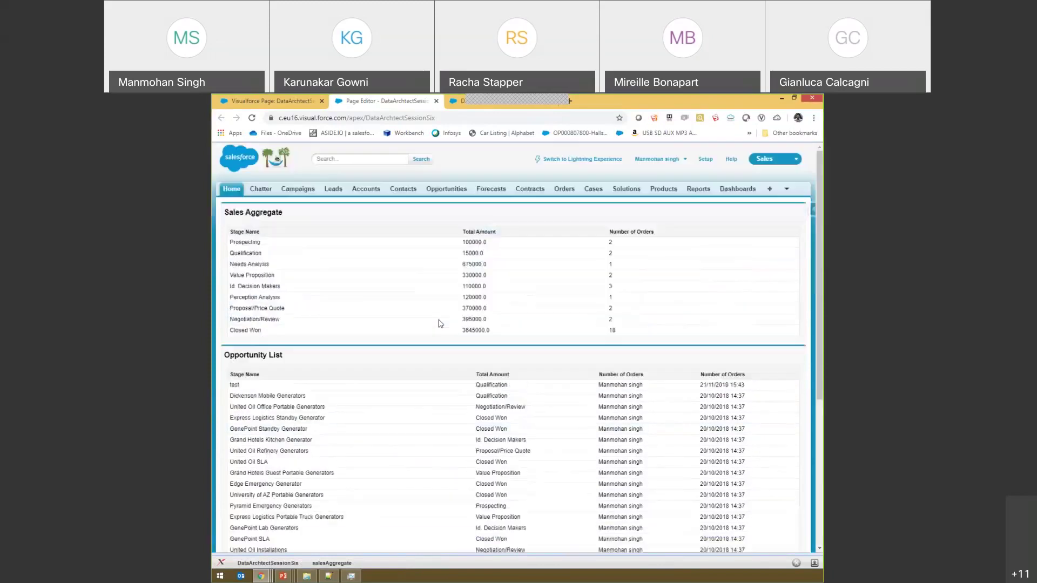
# - Open the debug log of the DataArchitectSessionSix page in the Developer Console and bring up its log panel selection
pyautogui.click(460, 102)
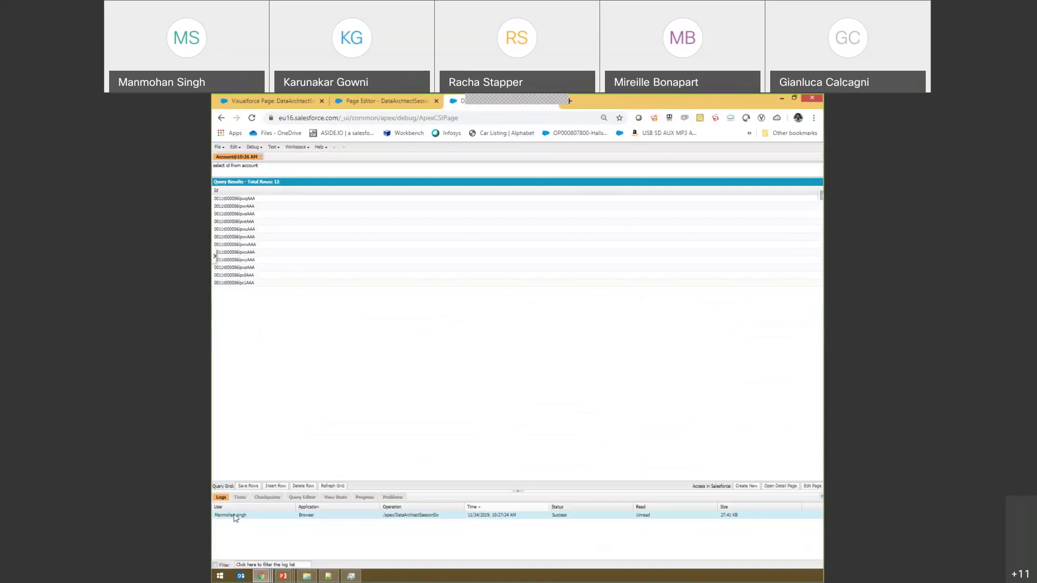
pyautogui.doubleClick(278, 516)
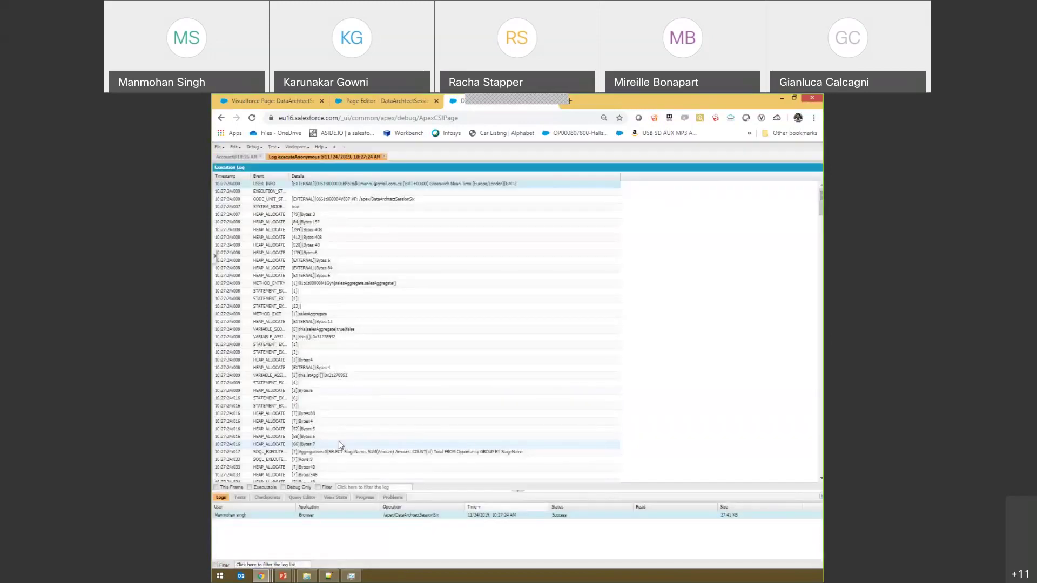
pyautogui.click(253, 147)
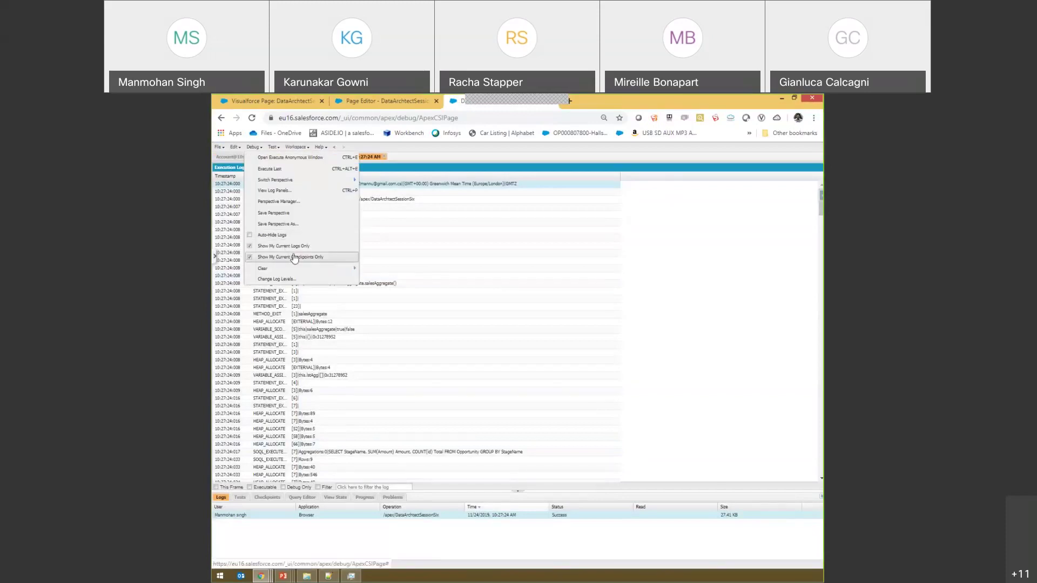
pyautogui.click(310, 190)
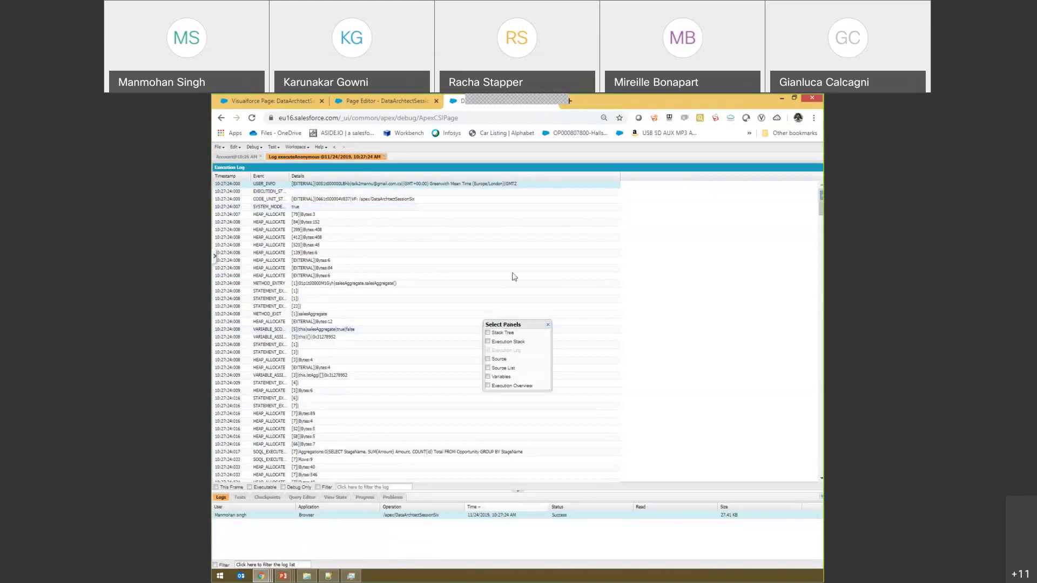
# - Add the Stack Tree panel to the log and expand the execution tree down to the Visualforce page's individual units
pyautogui.moveTo(508, 324); pyautogui.dragTo(528, 238)
pyautogui.click(251, 148)
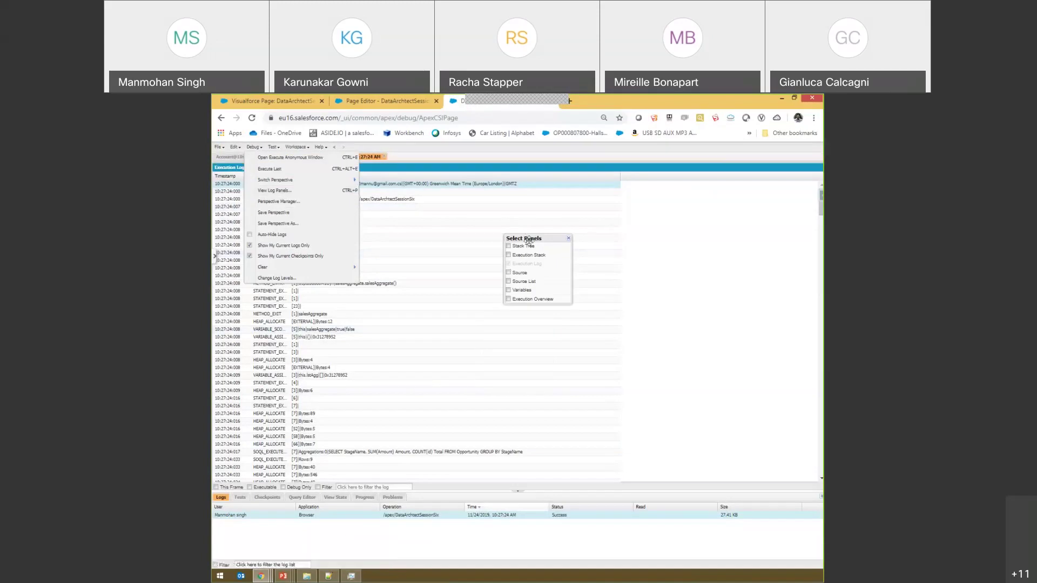
pyautogui.moveTo(528, 240); pyautogui.dragTo(714, 236)
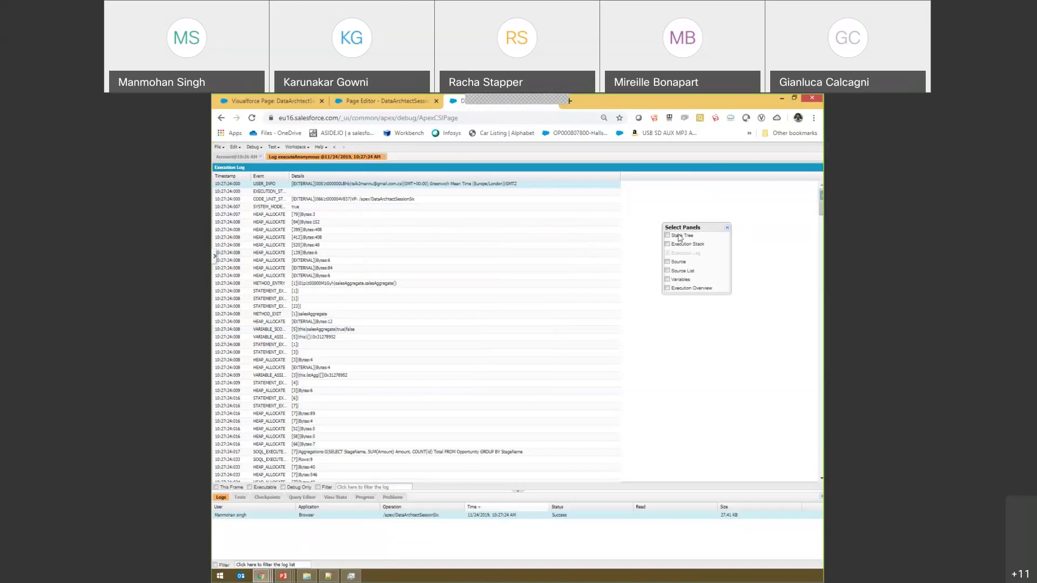
pyautogui.click(679, 237)
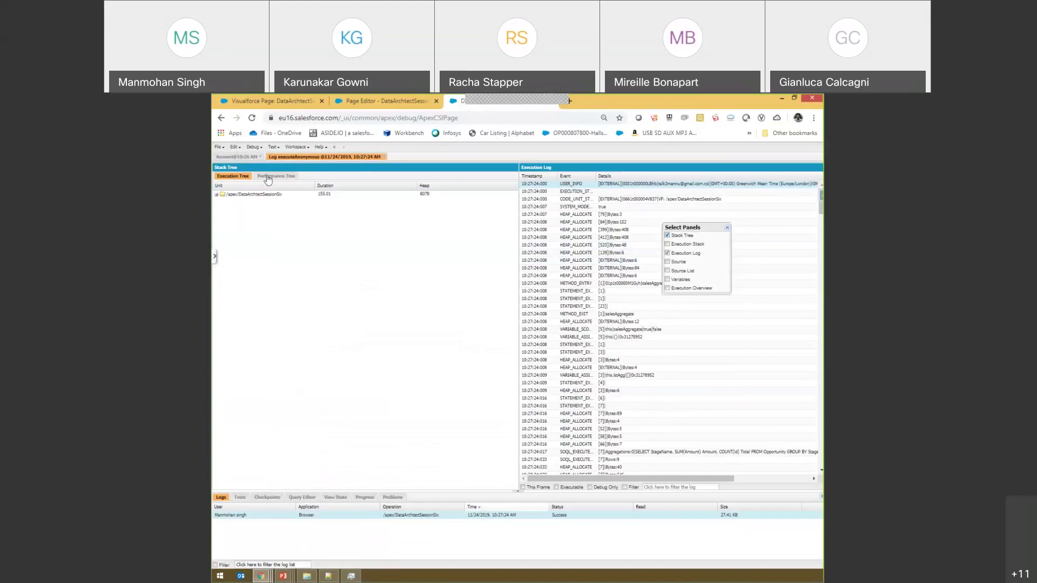
pyautogui.click(217, 194)
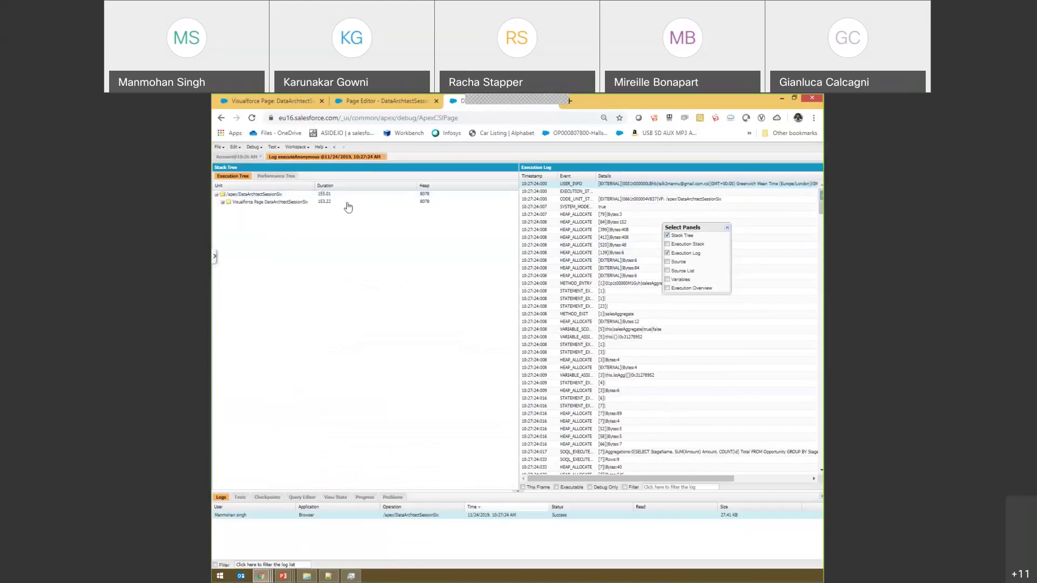
pyautogui.click(222, 202)
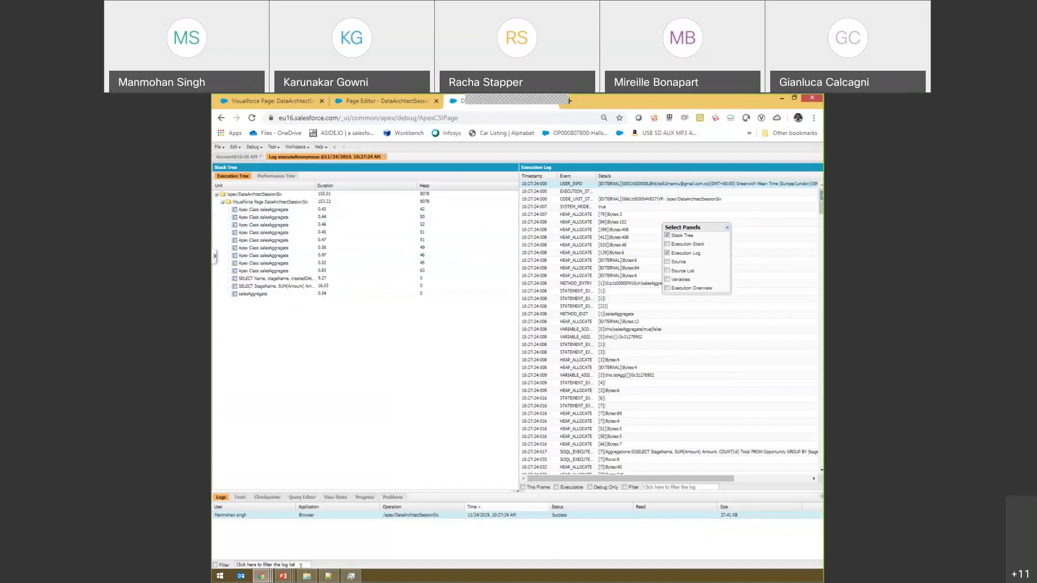
# - Examine the salesAggregate class code in the page editor, focusing on its constructor and the getResults method
pyautogui.click(372, 101)
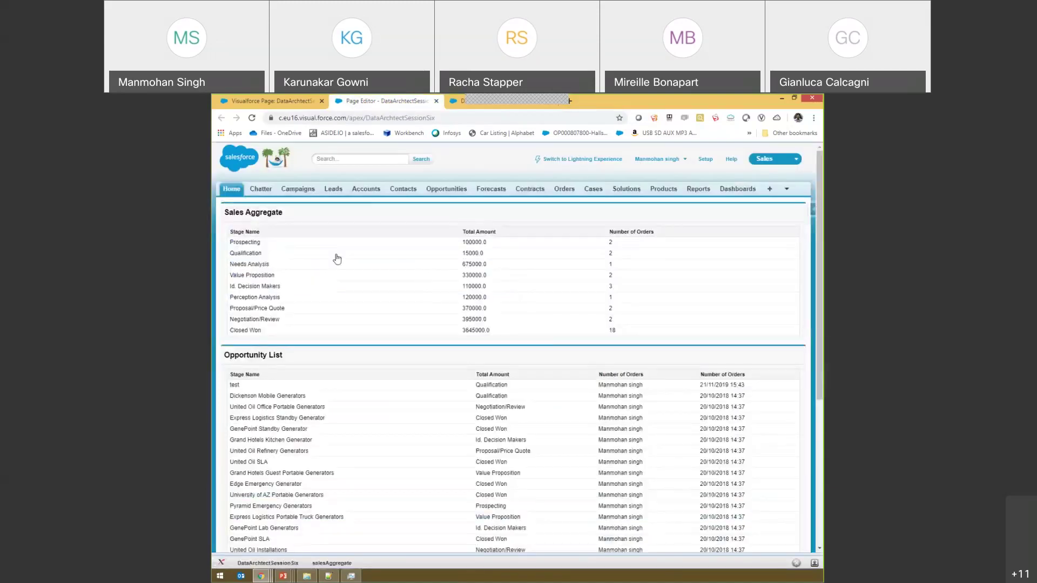
pyautogui.moveTo(305, 555); pyautogui.dragTo(336, 296)
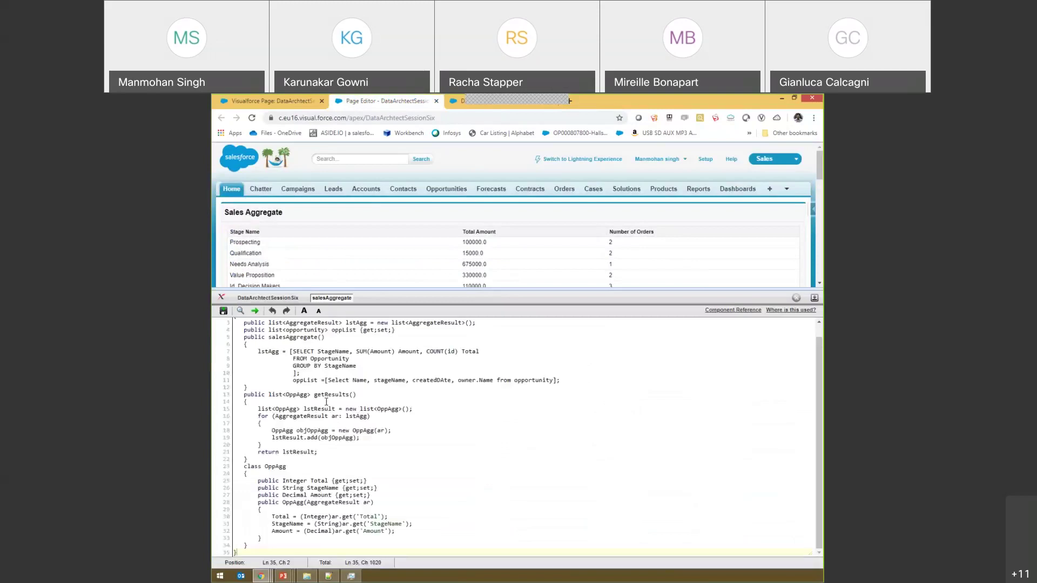
pyautogui.scroll(1, 318, 389)
pyautogui.doubleClick(296, 351)
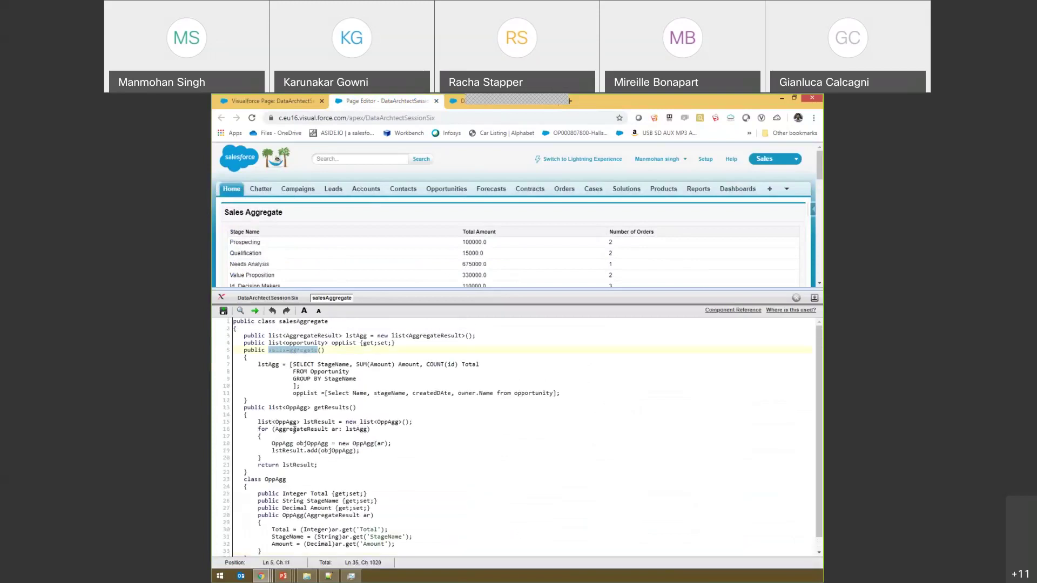
pyautogui.doubleClick(332, 407)
pyautogui.doubleClick(303, 350)
# - Compare the console with the controller code, examining the lstAgg and oppList queries in the salesAggregate constructor
pyautogui.click(456, 101)
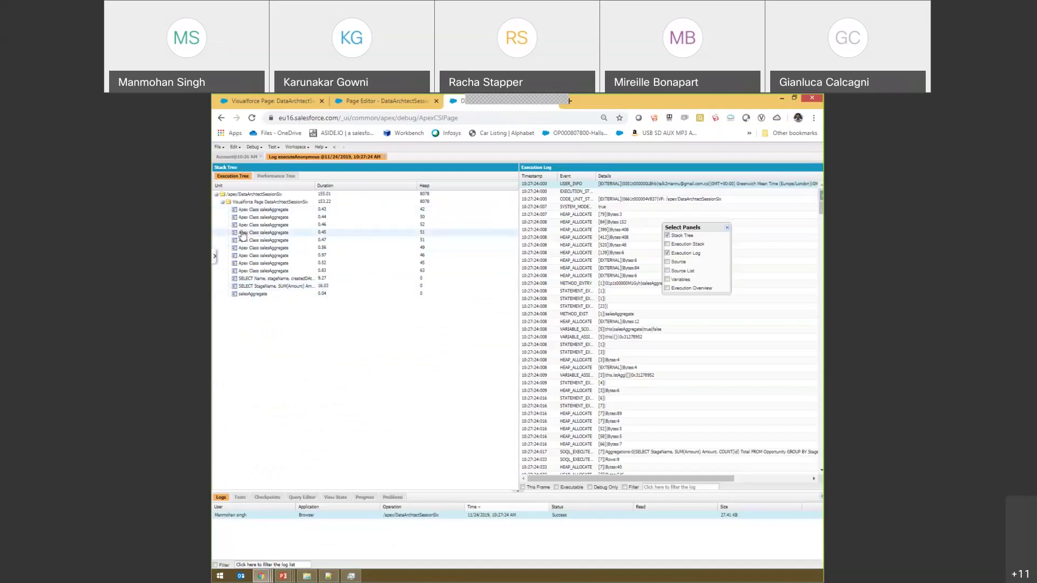
pyautogui.click(231, 157)
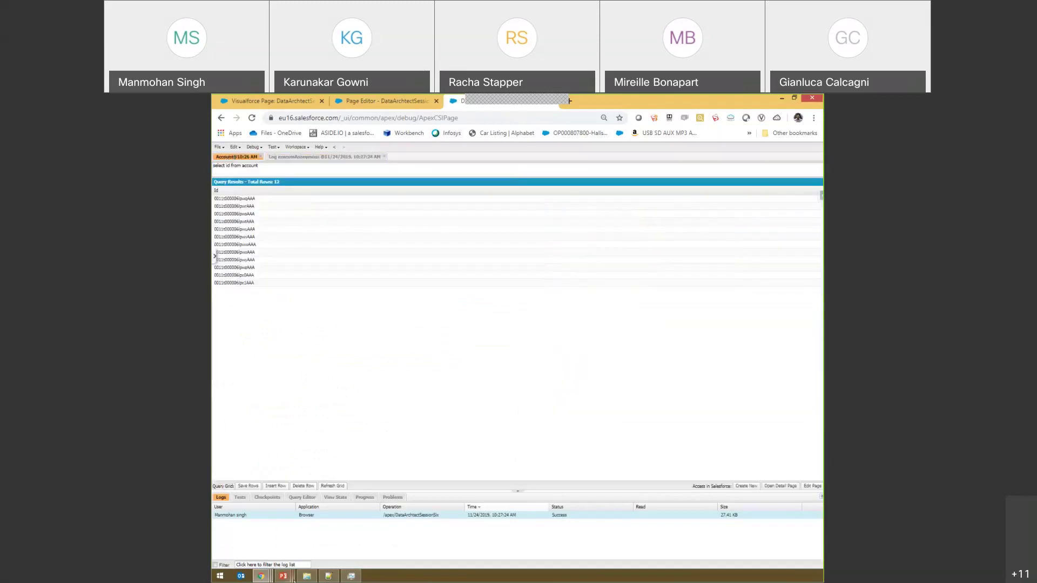
pyautogui.click(388, 103)
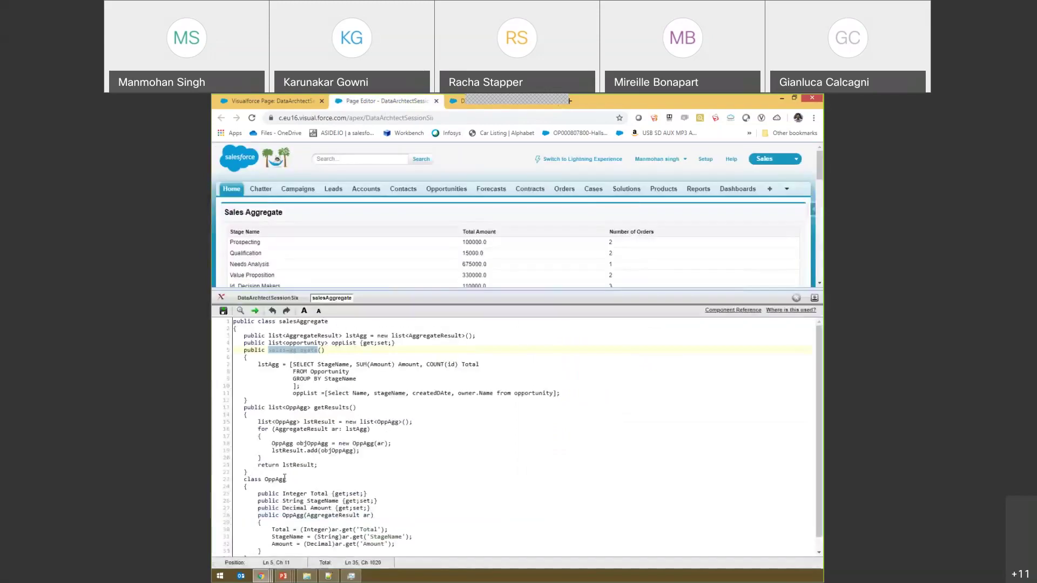
pyautogui.click(278, 388)
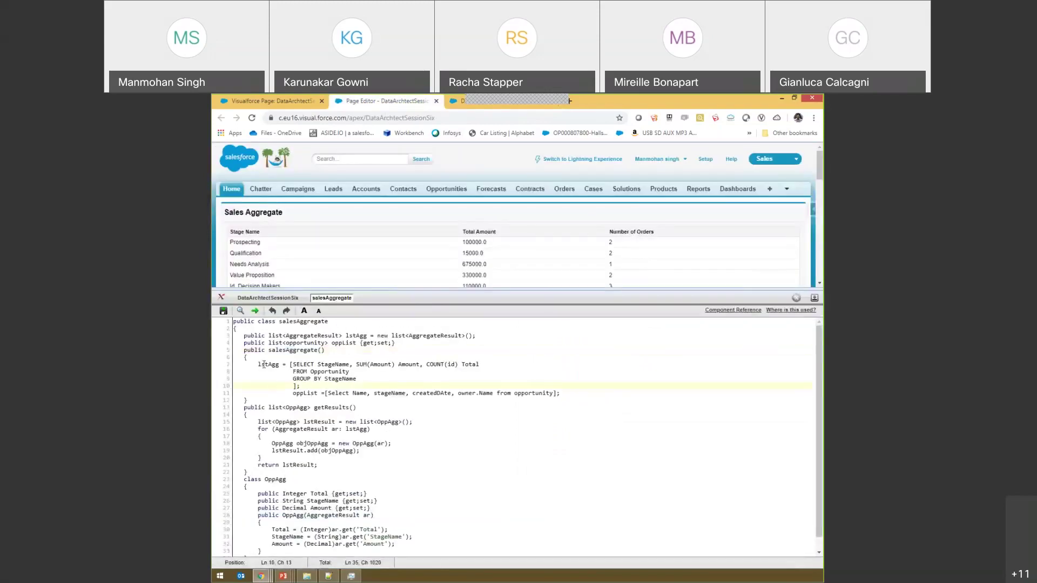
pyautogui.moveTo(258, 364); pyautogui.dragTo(357, 380)
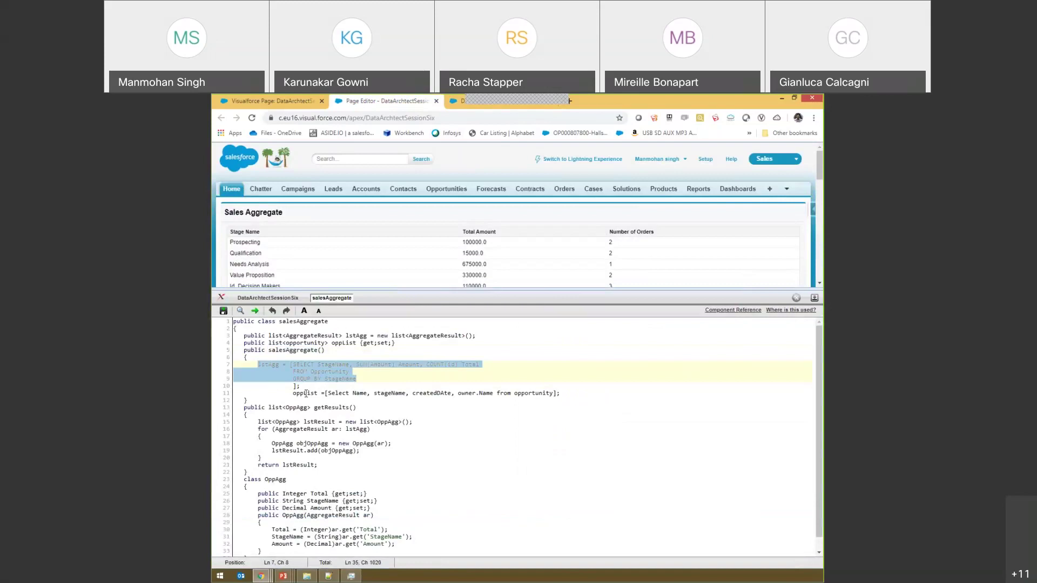
pyautogui.moveTo(293, 393); pyautogui.dragTo(495, 394)
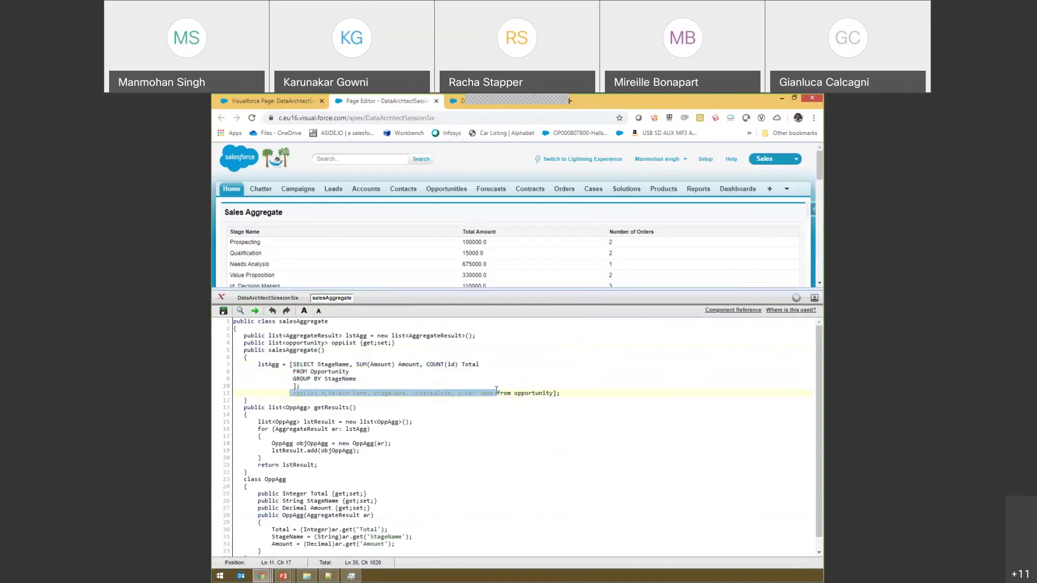
# - Expand the log's performance tree down to the page's units and examine their durations, heap and iterations
pyautogui.click(457, 103)
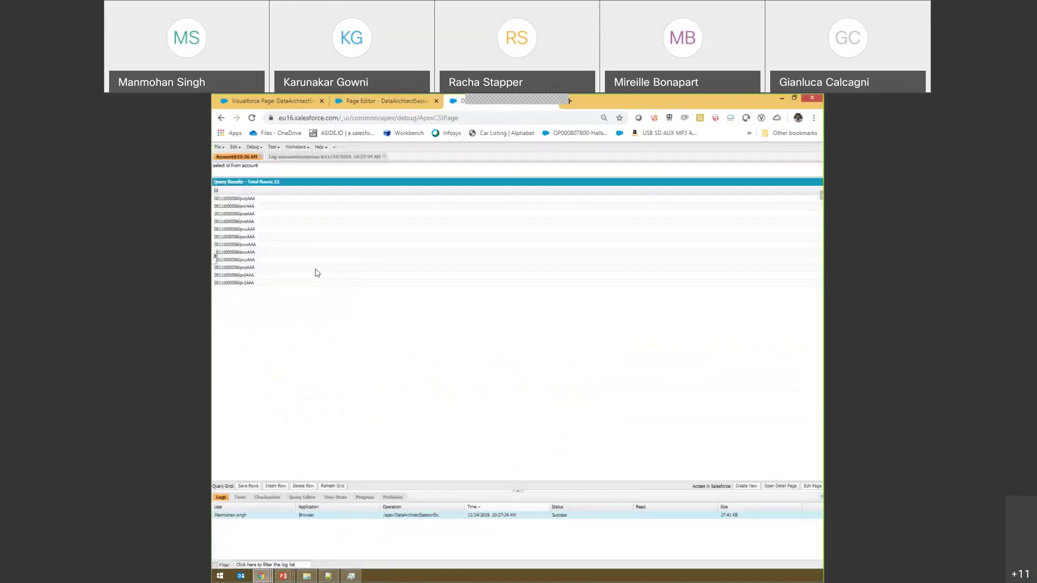
pyautogui.click(284, 157)
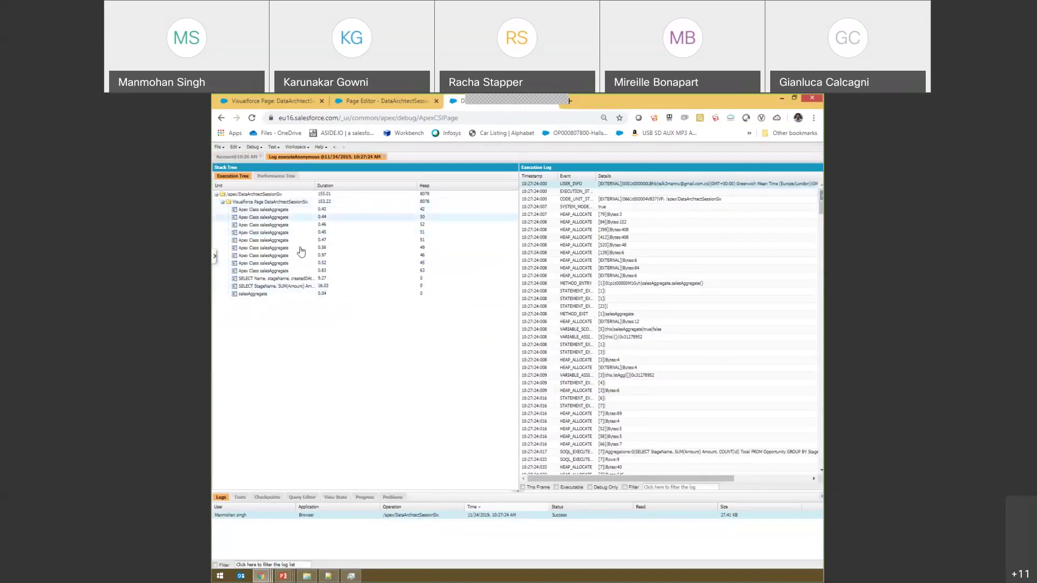
pyautogui.click(275, 176)
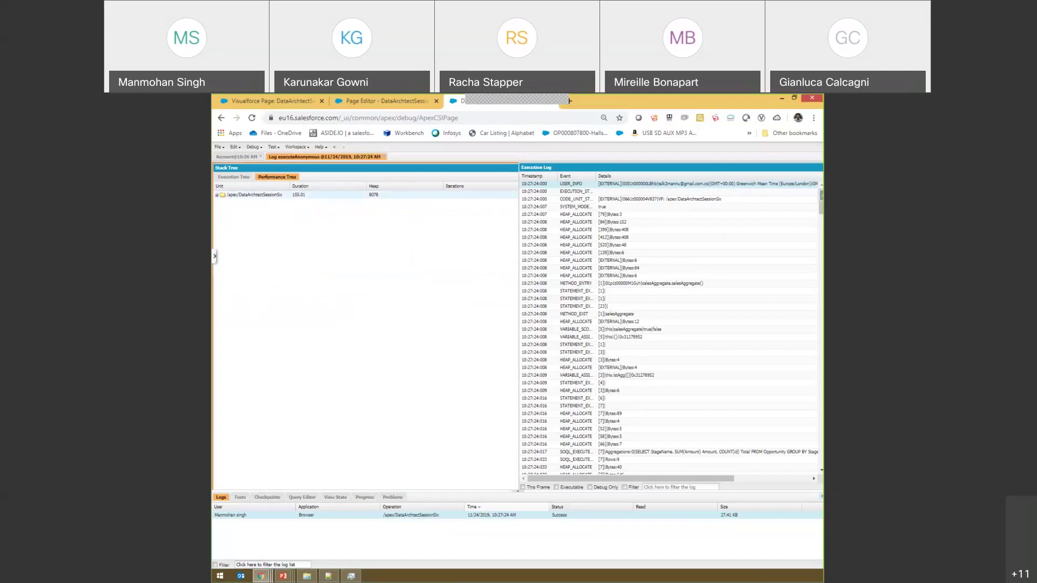
pyautogui.click(217, 195)
pyautogui.click(223, 203)
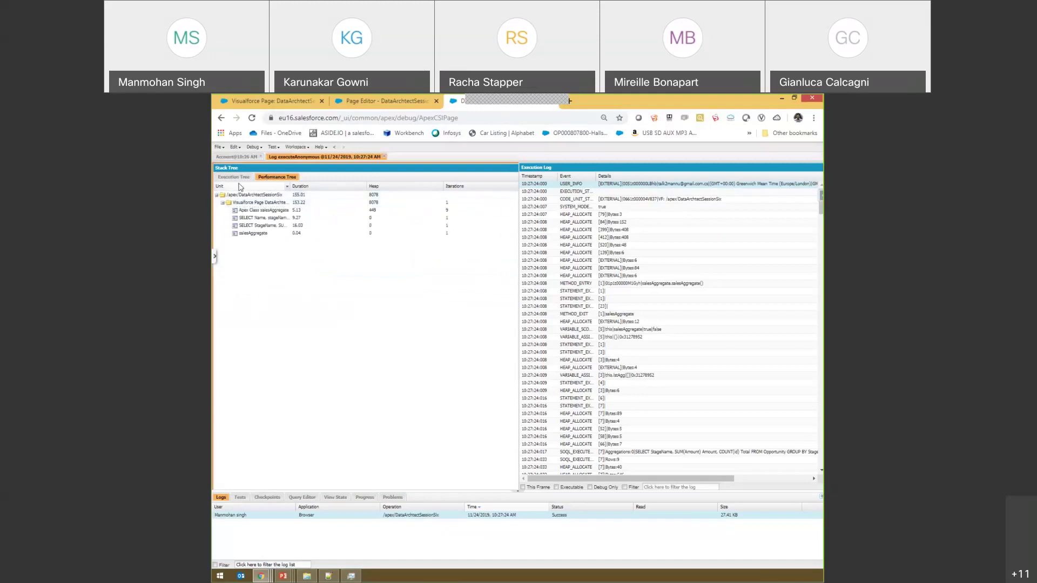
pyautogui.click(297, 210)
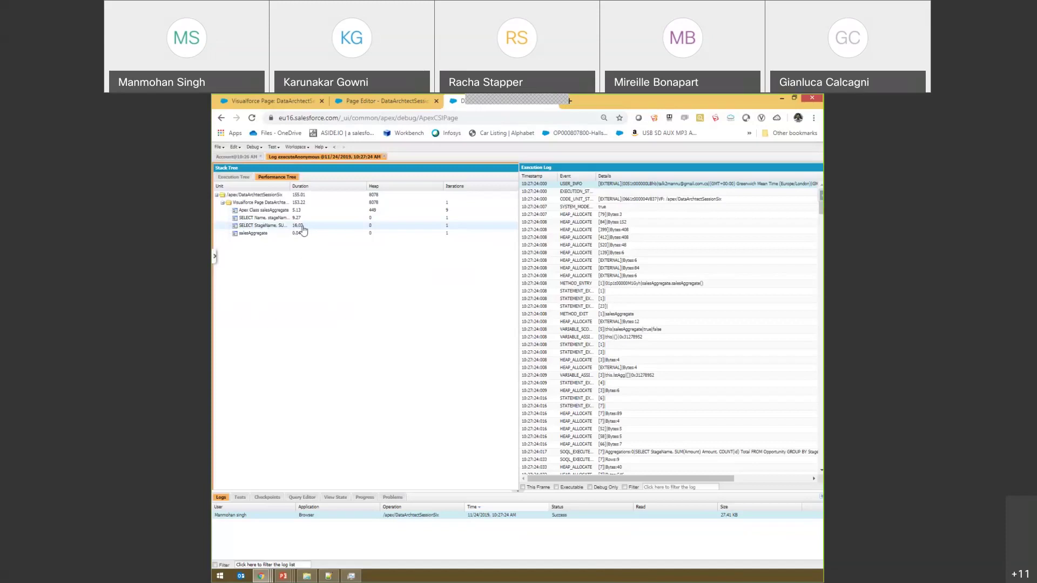
pyautogui.click(270, 209)
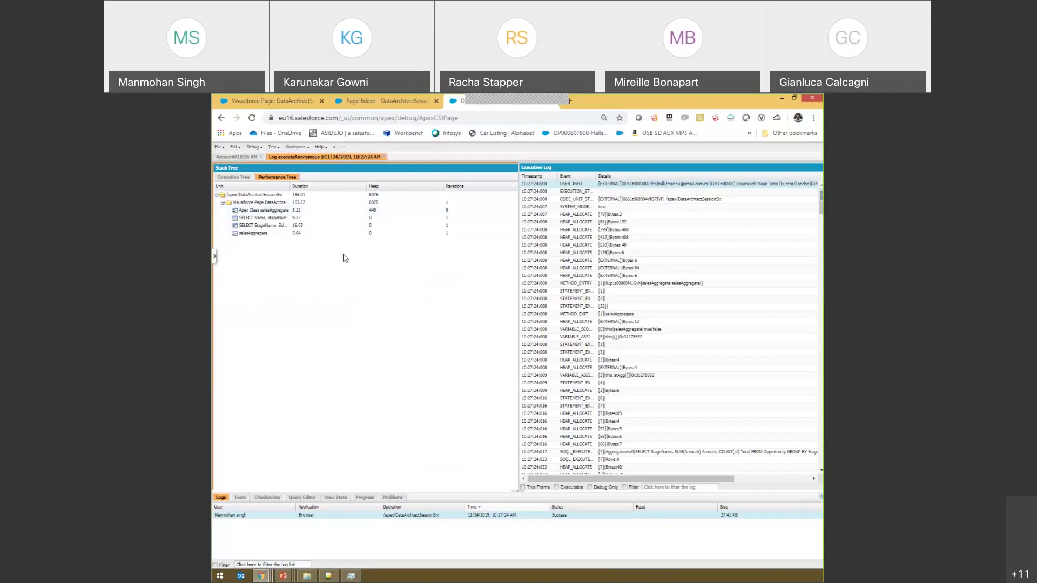
# - Hide the Execution Log panel and show the Execution Stack panel alongside the Stack Tree
pyautogui.click(255, 146)
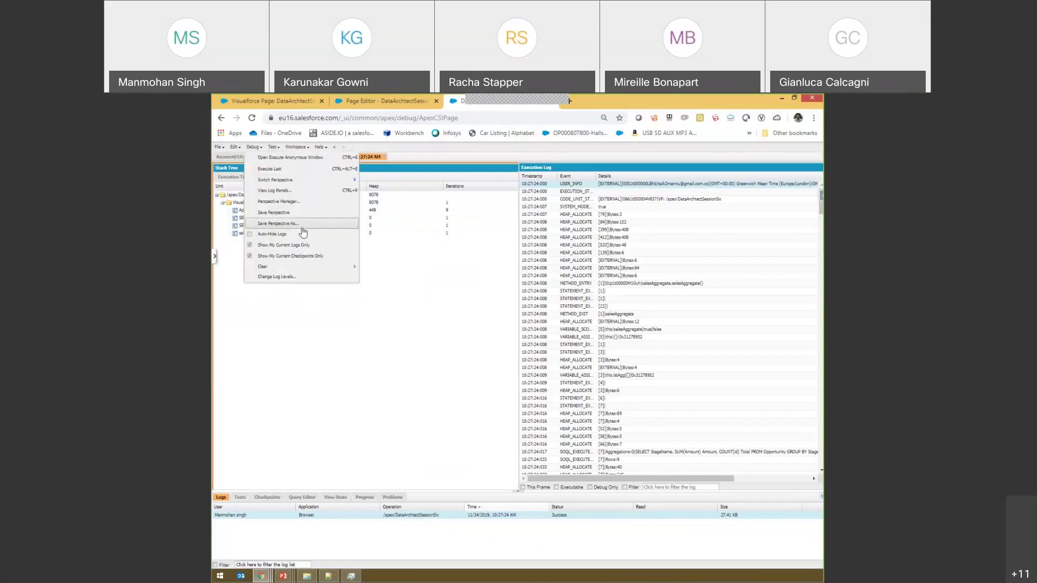
pyautogui.click(301, 191)
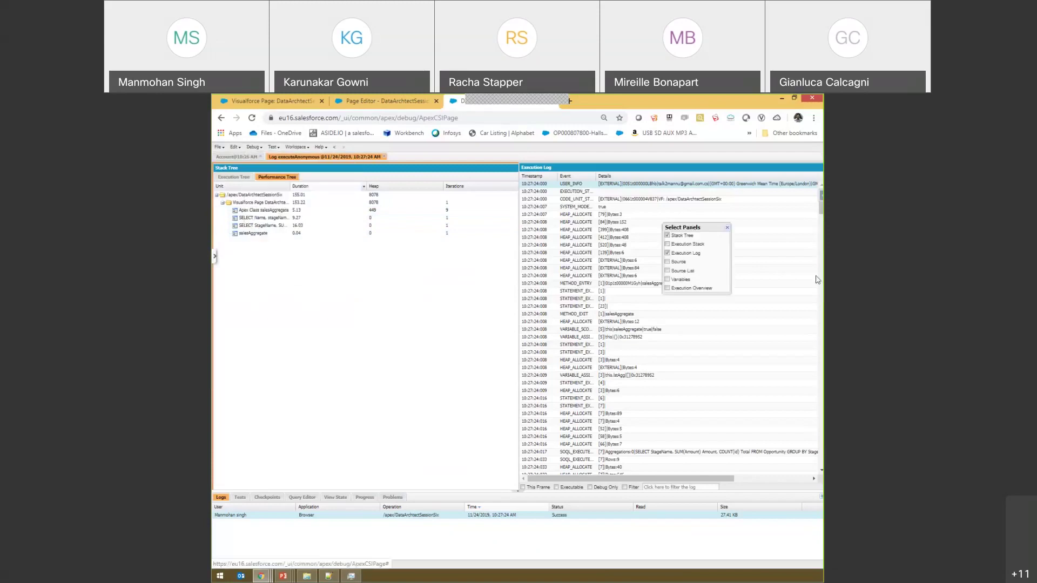
pyautogui.click(696, 257)
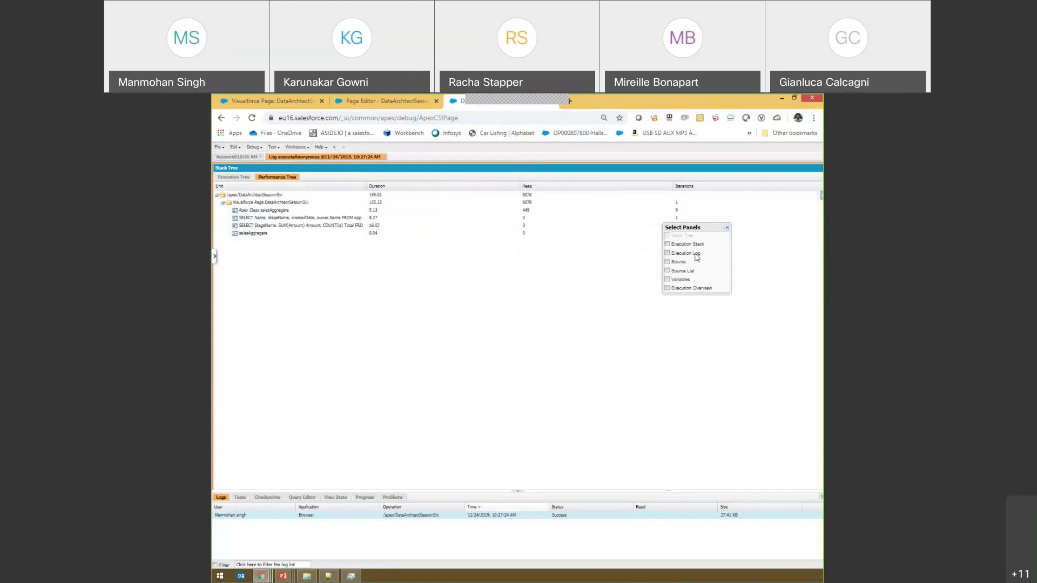
pyautogui.click(701, 247)
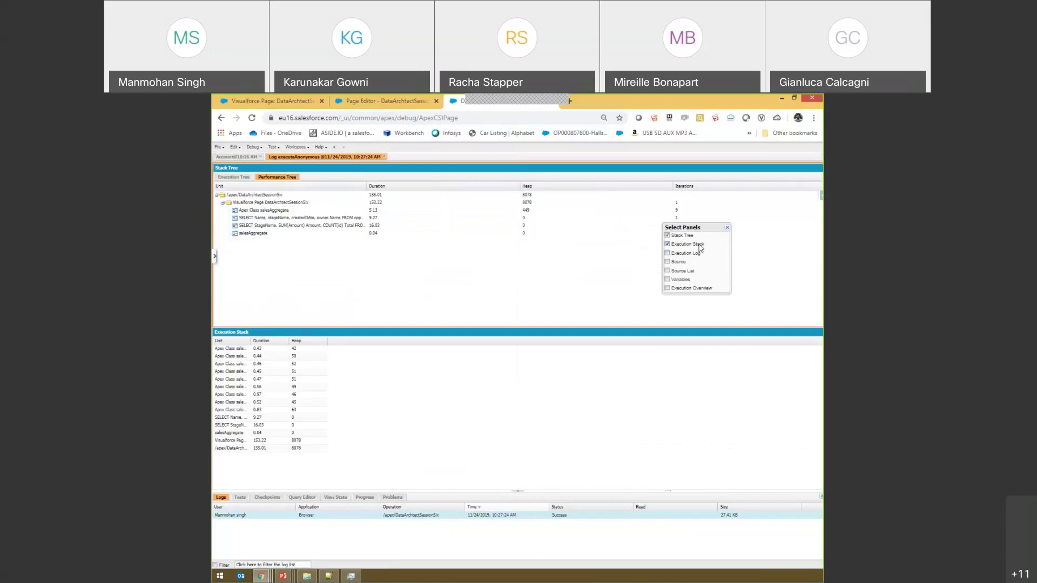
# - Hide the Execution Stack panel and preview the Source and Source List panels one at a time beside the Stack Tree
pyautogui.click(700, 247)
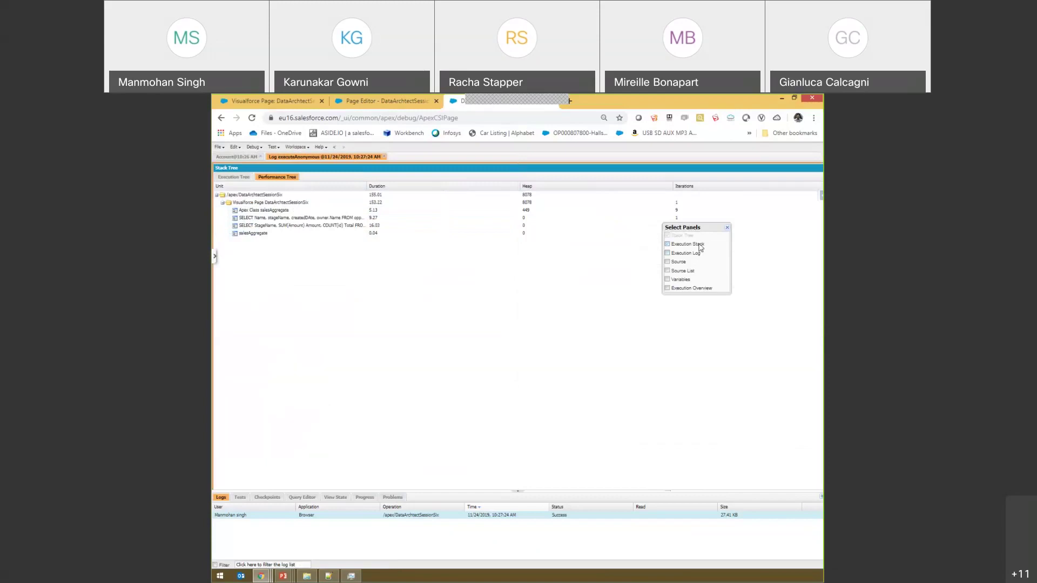
pyautogui.click(682, 264)
pyautogui.click(681, 264)
pyautogui.click(681, 264)
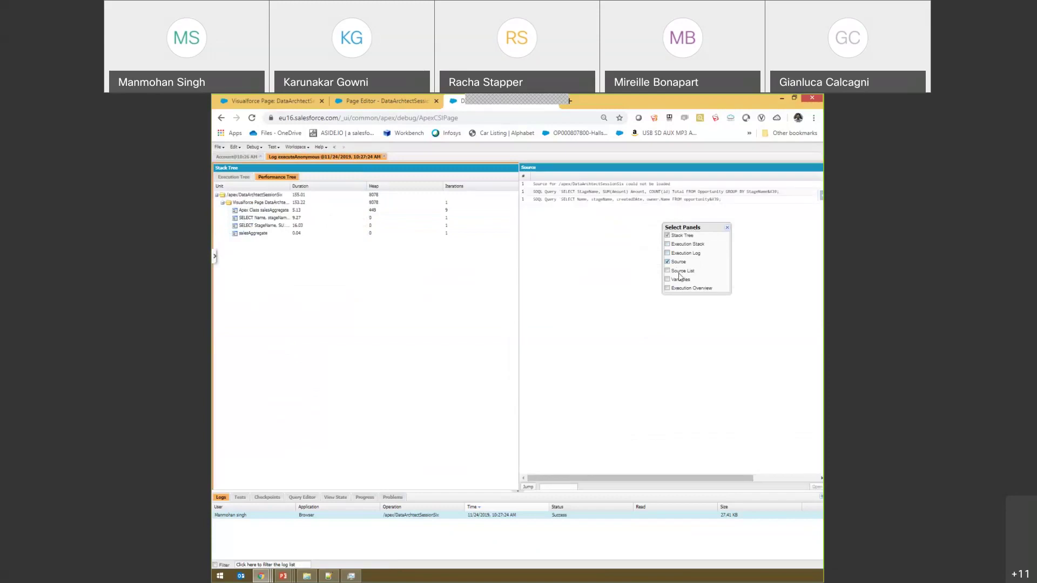
pyautogui.click(684, 265)
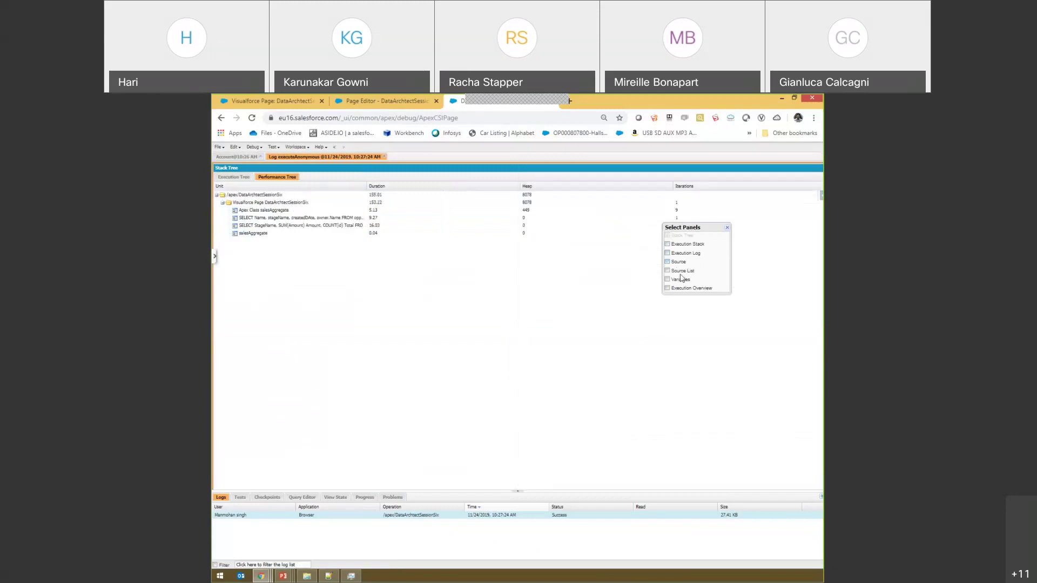
pyautogui.click(681, 274)
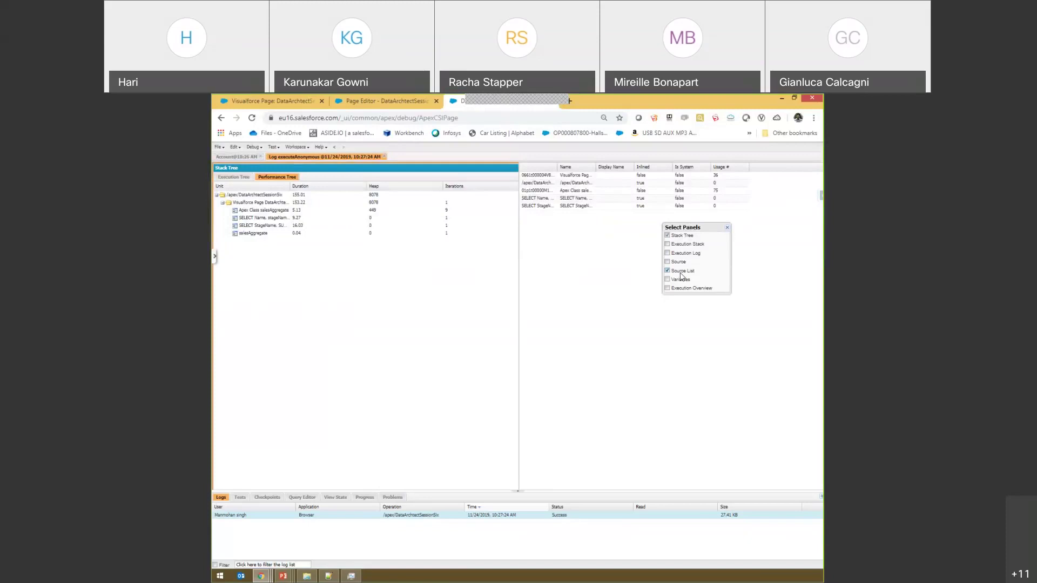
pyautogui.click(681, 271)
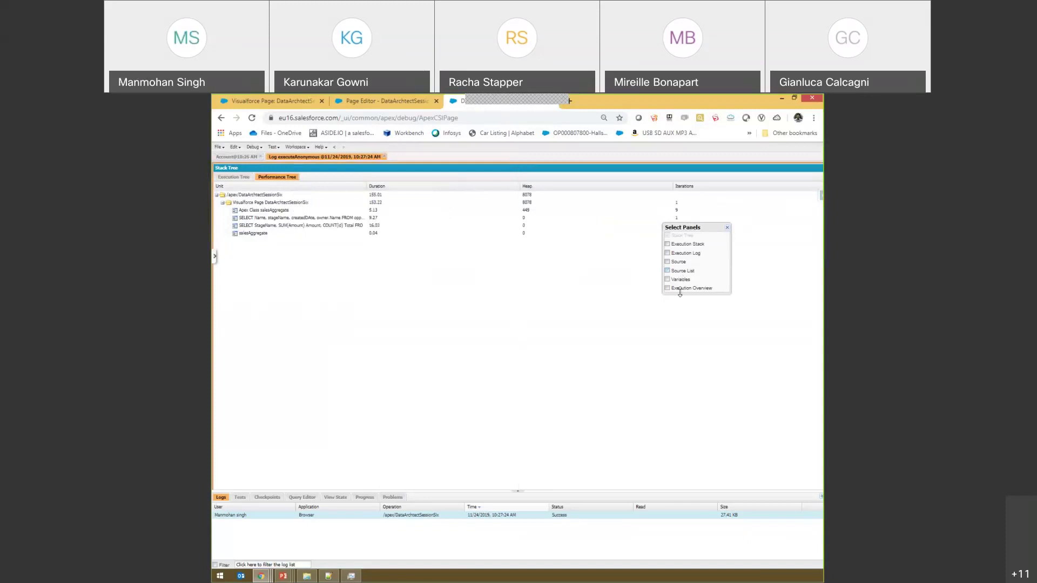
# - Show the Execution Overview panel for the log and review its save order and limits
pyautogui.click(685, 289)
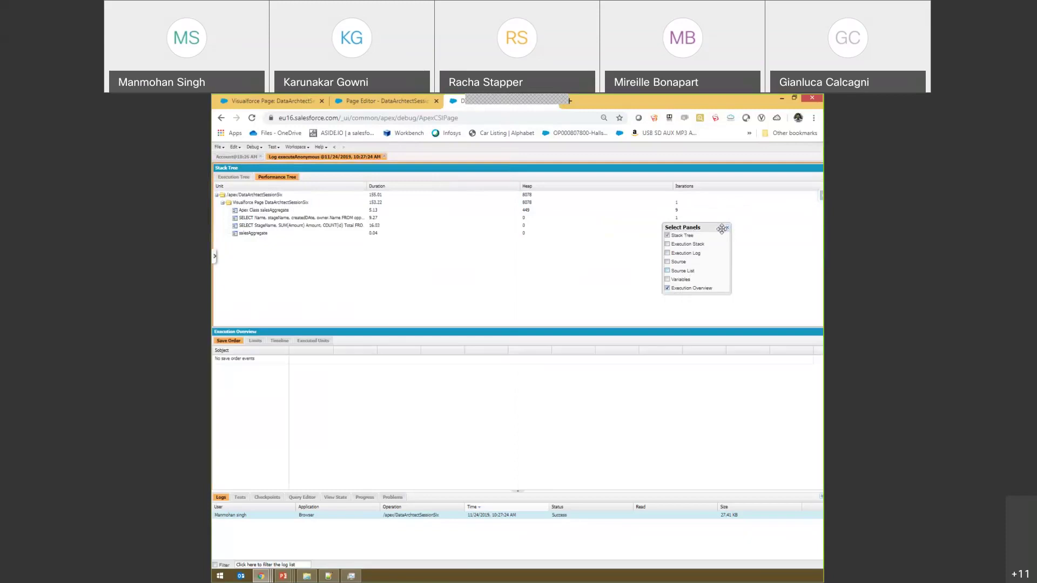
pyautogui.moveTo(715, 230); pyautogui.dragTo(714, 191)
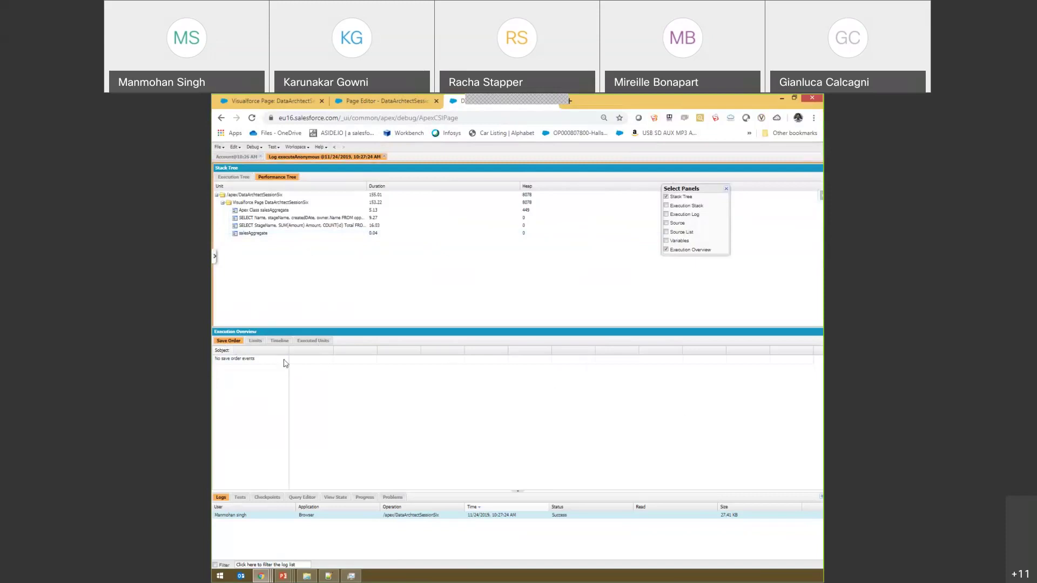
pyautogui.click(256, 341)
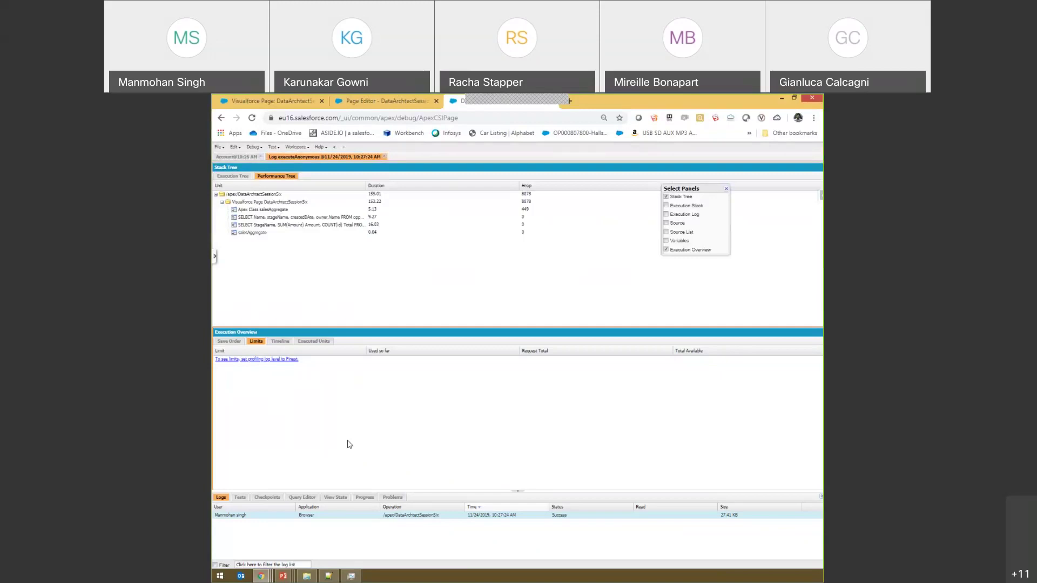
# - Examine the log's execution timeline by category at a scale of 1 second
pyautogui.click(280, 341)
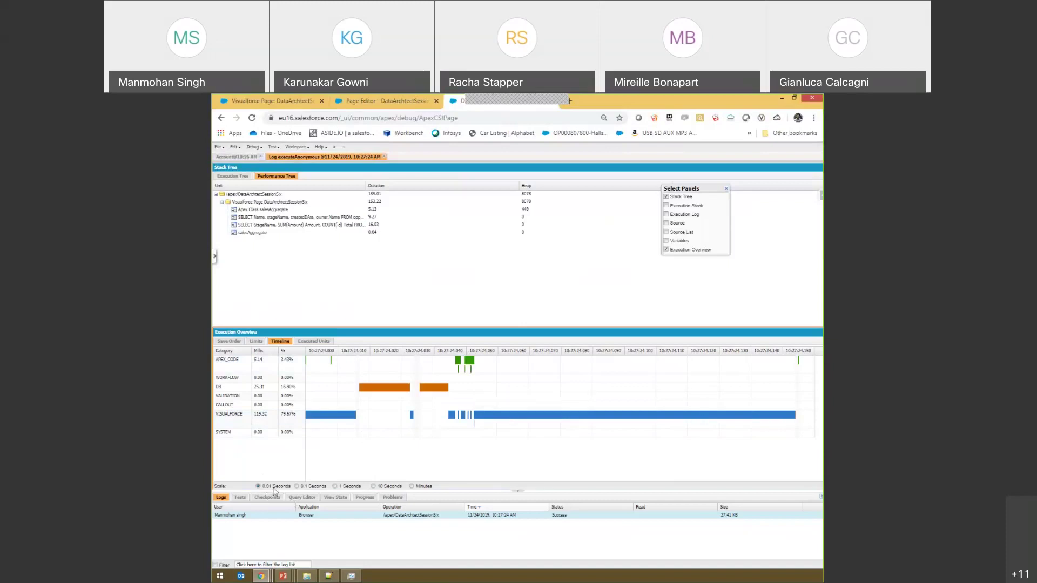
pyautogui.click(335, 487)
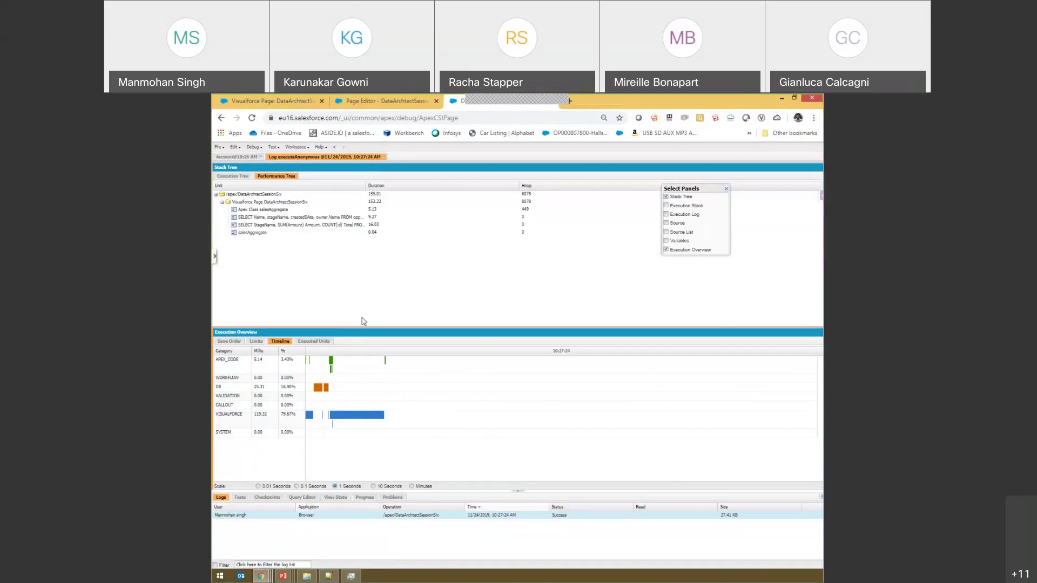
pyautogui.click(318, 341)
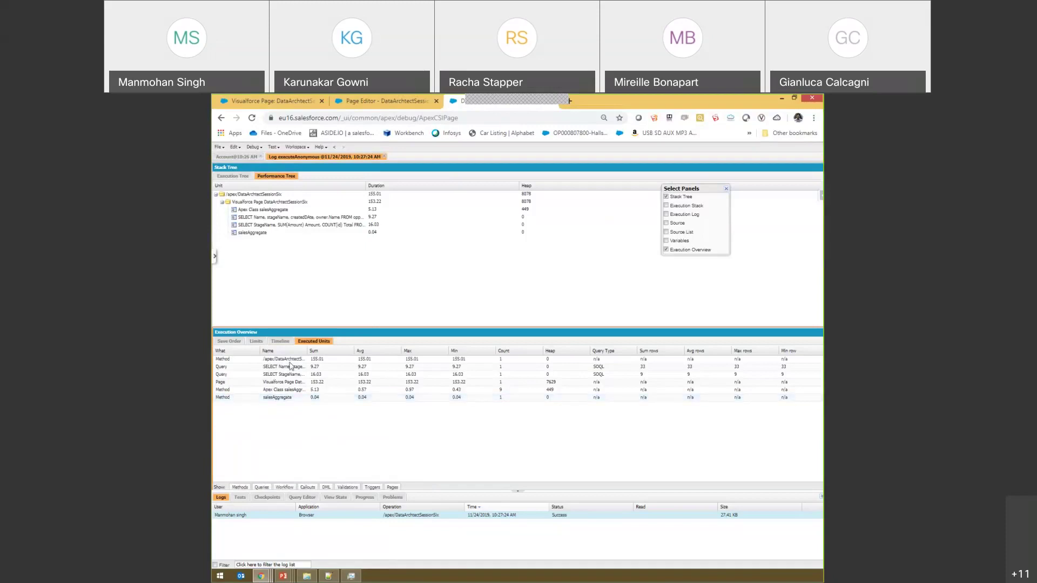
pyautogui.click(275, 343)
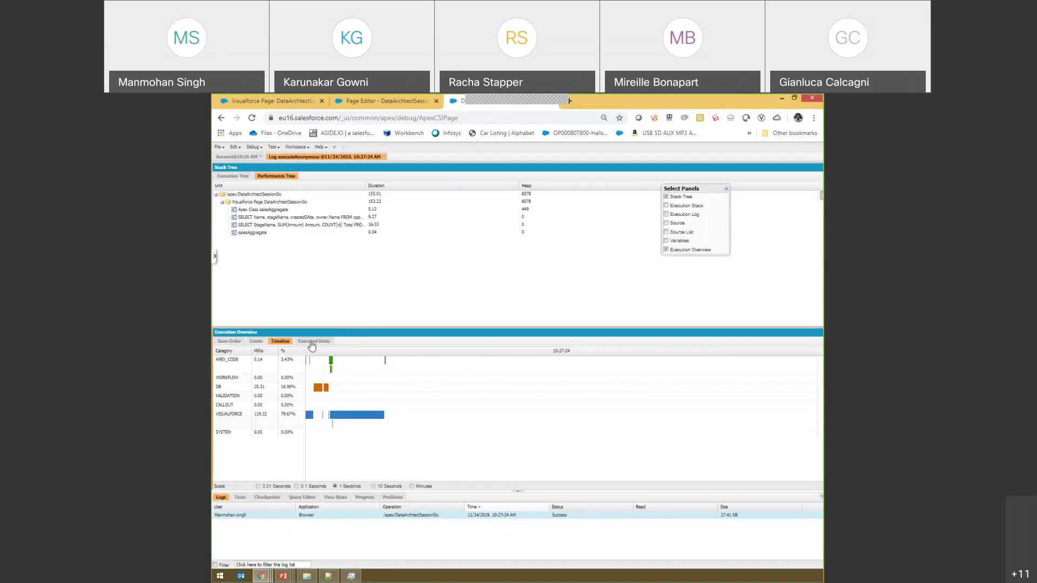
# - Review the log's executed units, filtering the list to methods only and adding queries
pyautogui.click(311, 344)
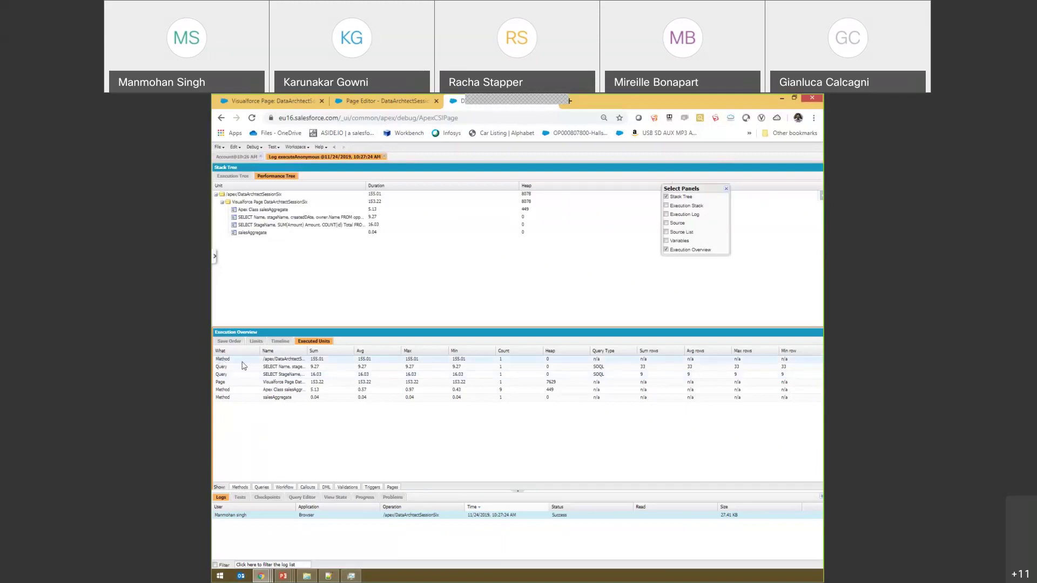
pyautogui.click(236, 382)
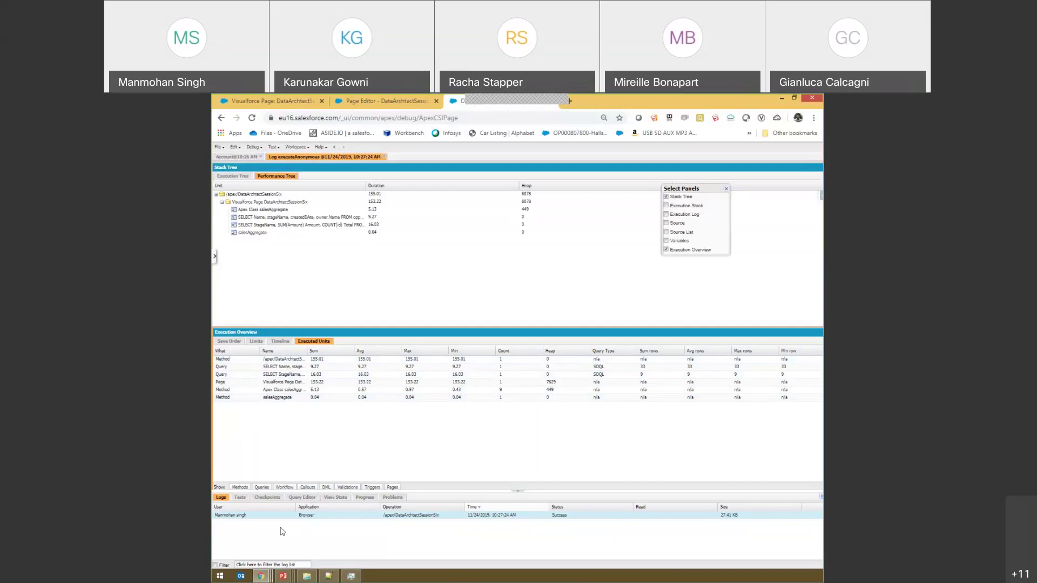
pyautogui.click(241, 487)
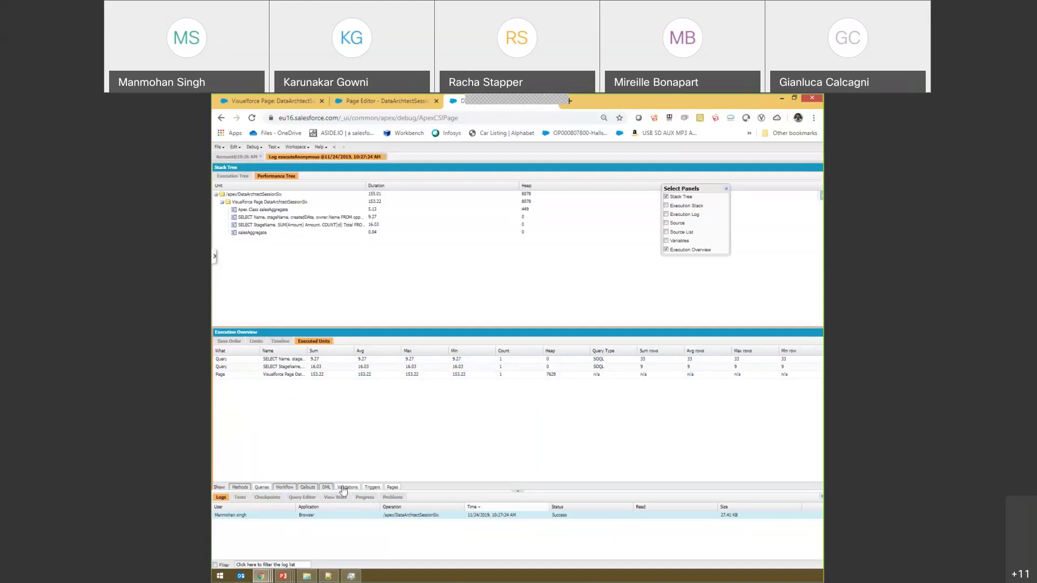
pyautogui.click(387, 488)
pyautogui.click(239, 487)
pyautogui.click(262, 488)
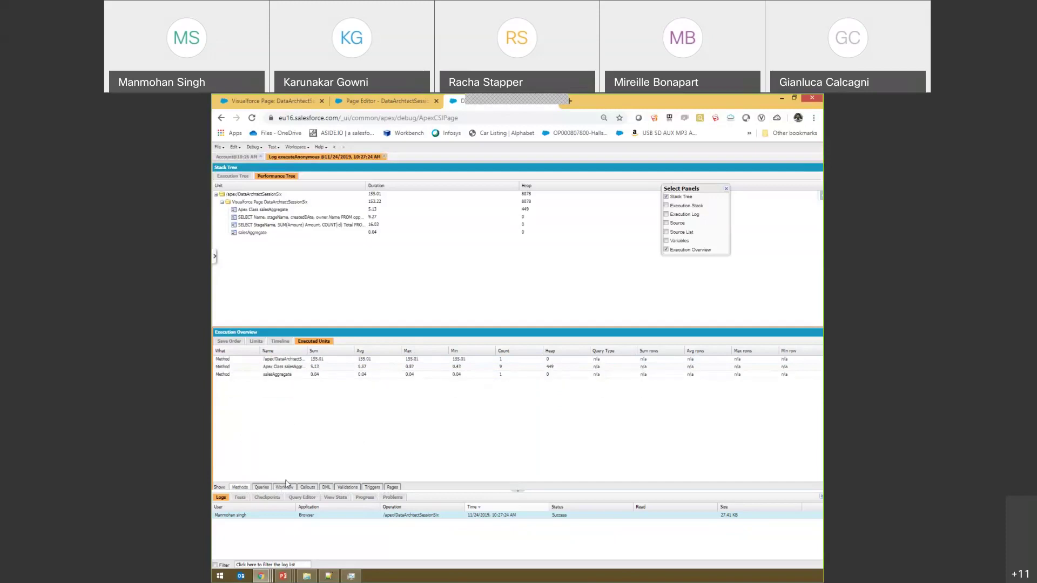
pyautogui.click(261, 488)
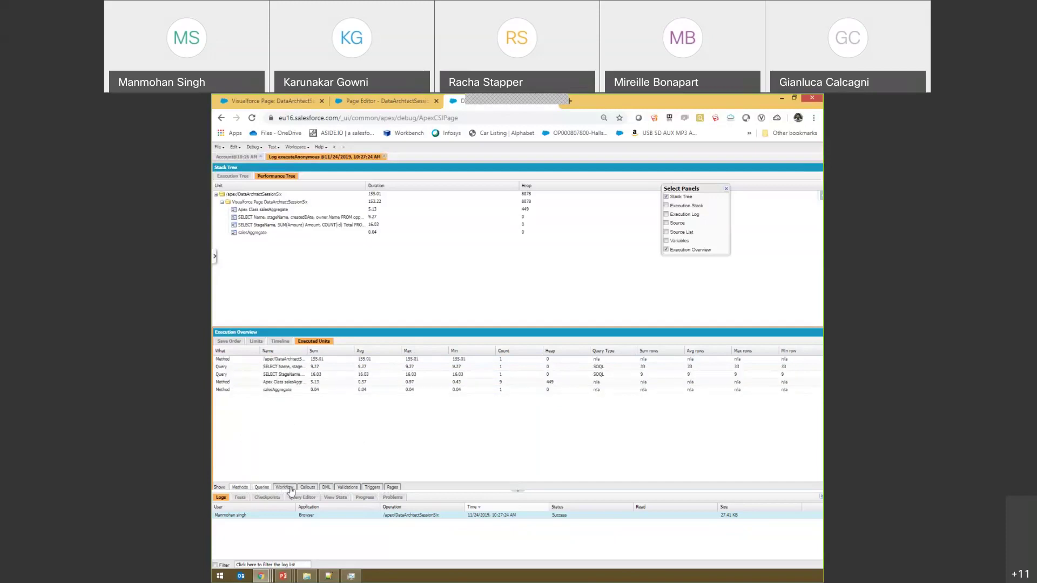
# - Isolate the workflow and query units in the executed units list, and restore all unit types including methods and pages
pyautogui.click(261, 488)
pyautogui.click(241, 487)
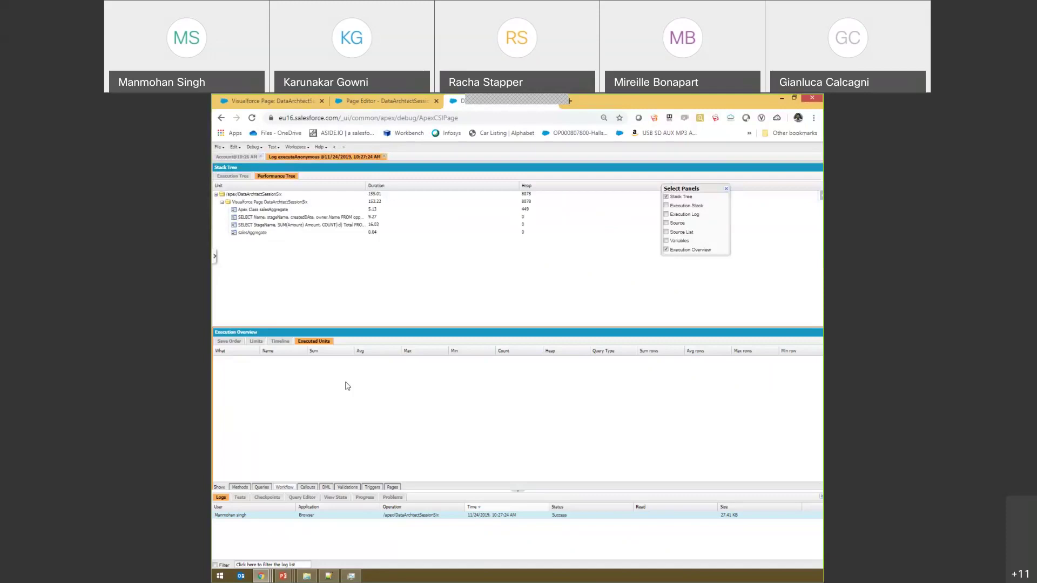
pyautogui.click(262, 488)
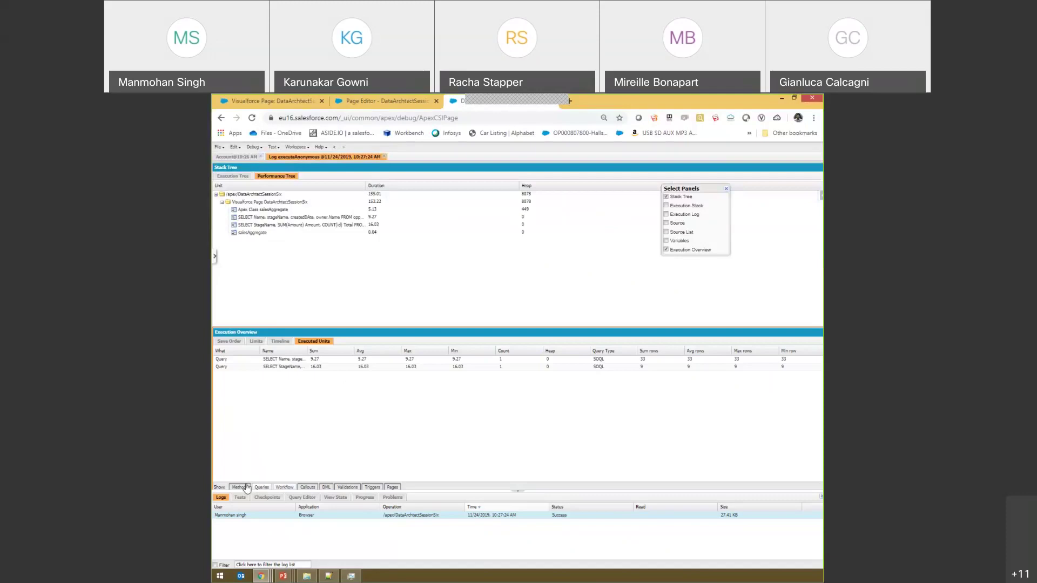
pyautogui.click(246, 488)
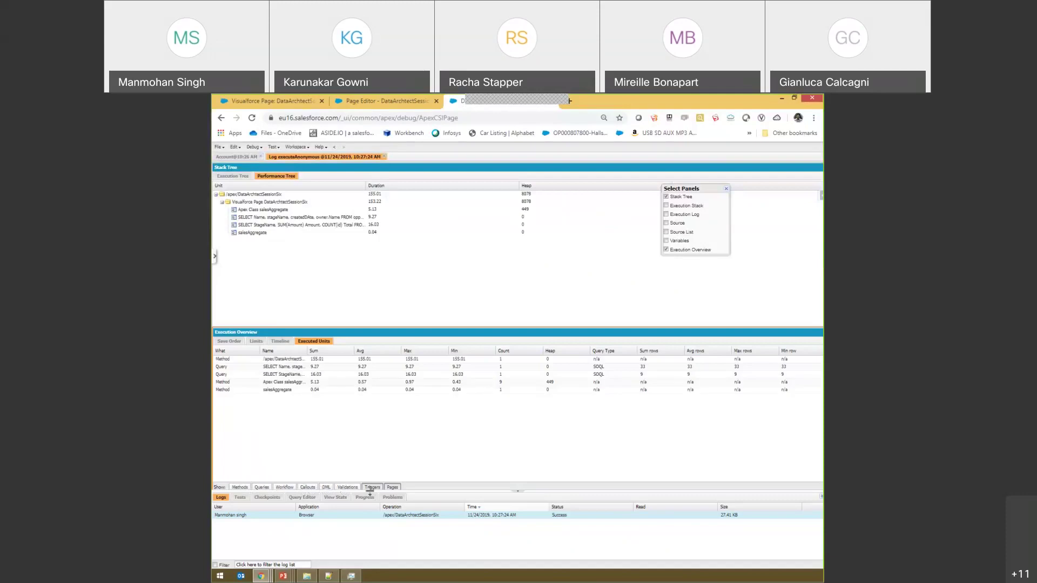
pyautogui.click(392, 488)
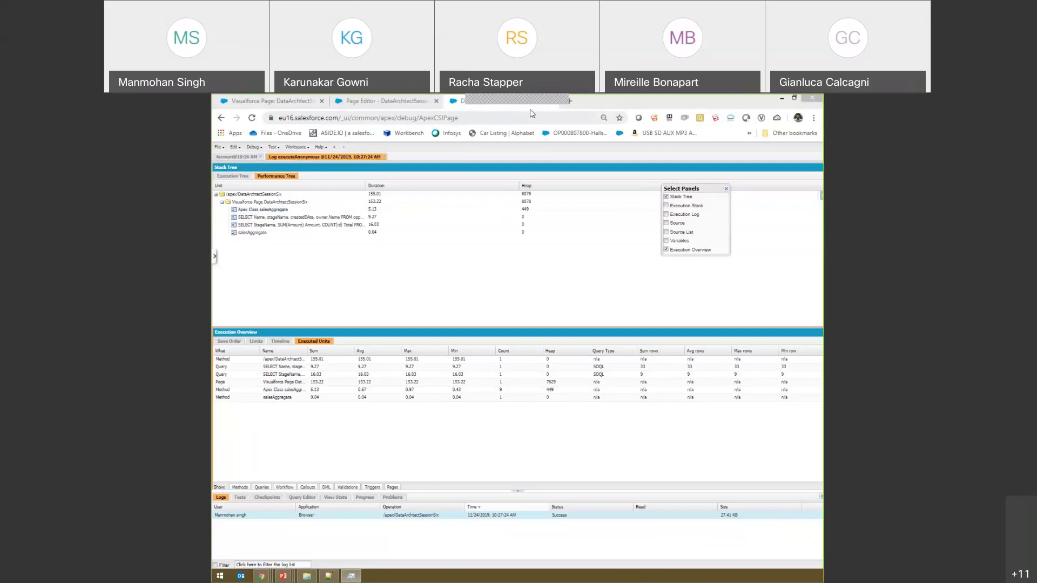
pyautogui.click(535, 201)
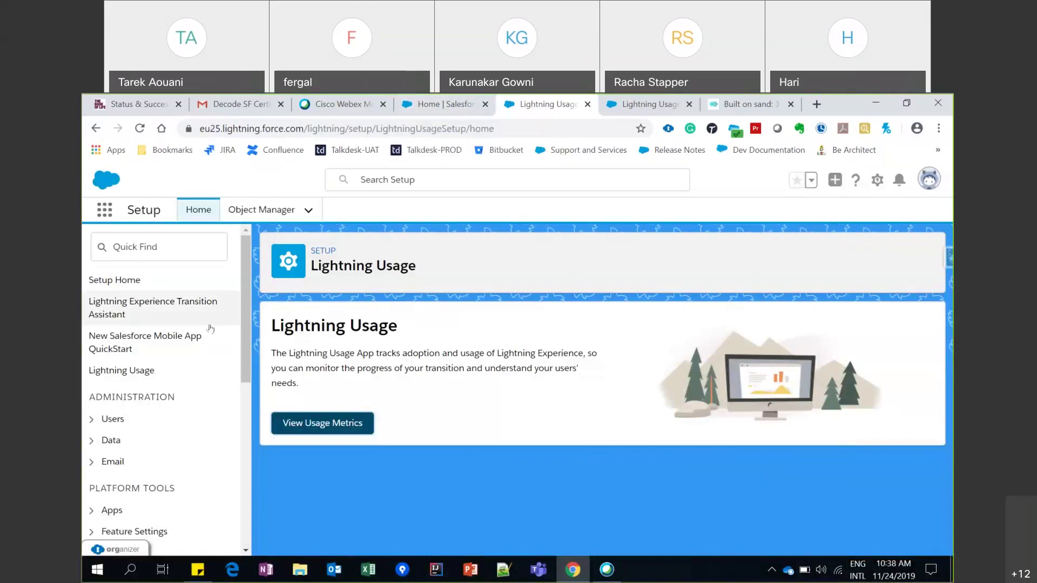
# - Open the org's Lightning Usage metrics from Setup and examine the Most Viewed Pages chart in the page usage
pyautogui.click(137, 372)
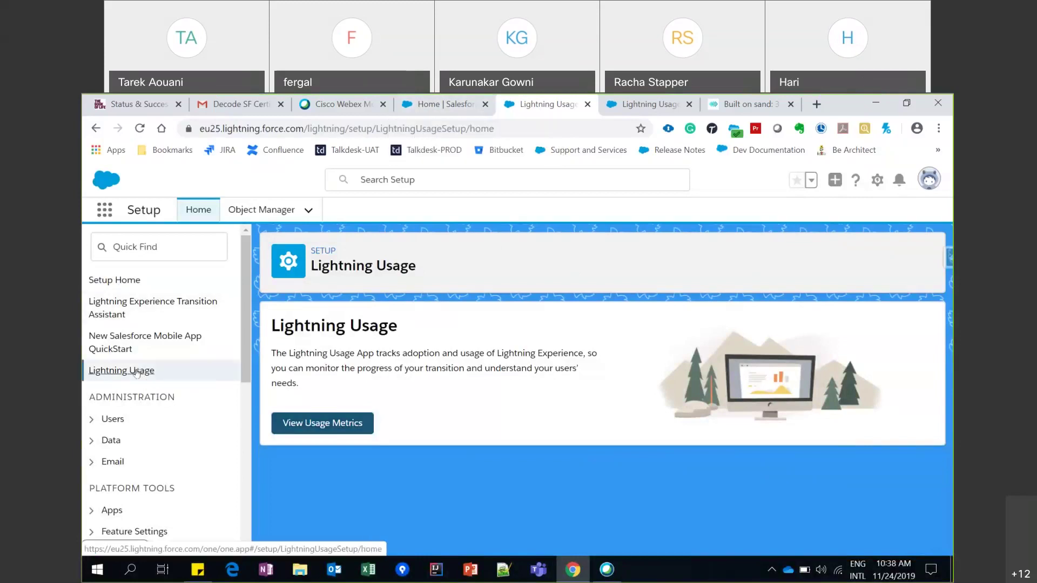
pyautogui.click(343, 424)
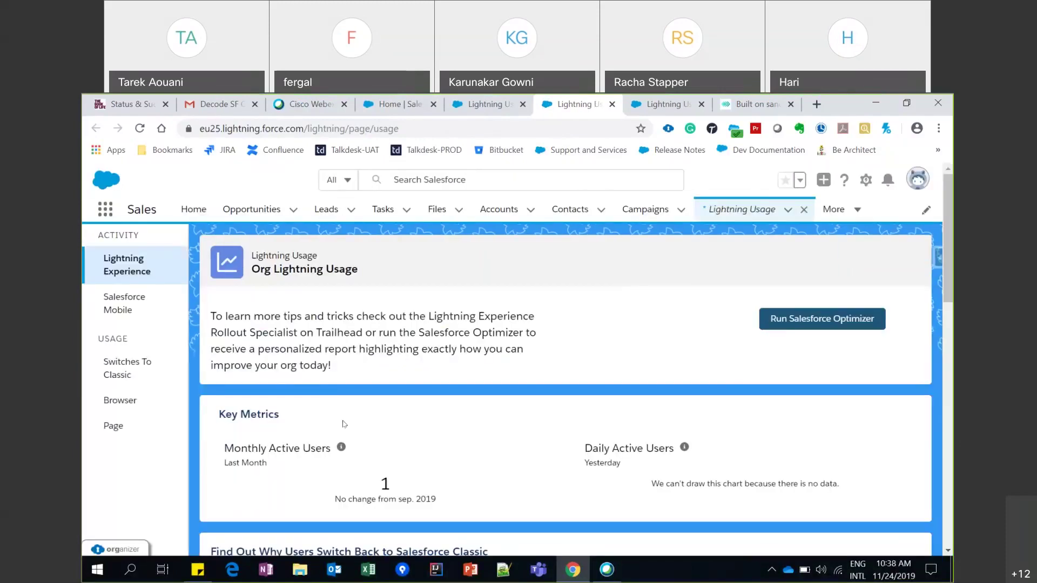
pyautogui.click(113, 426)
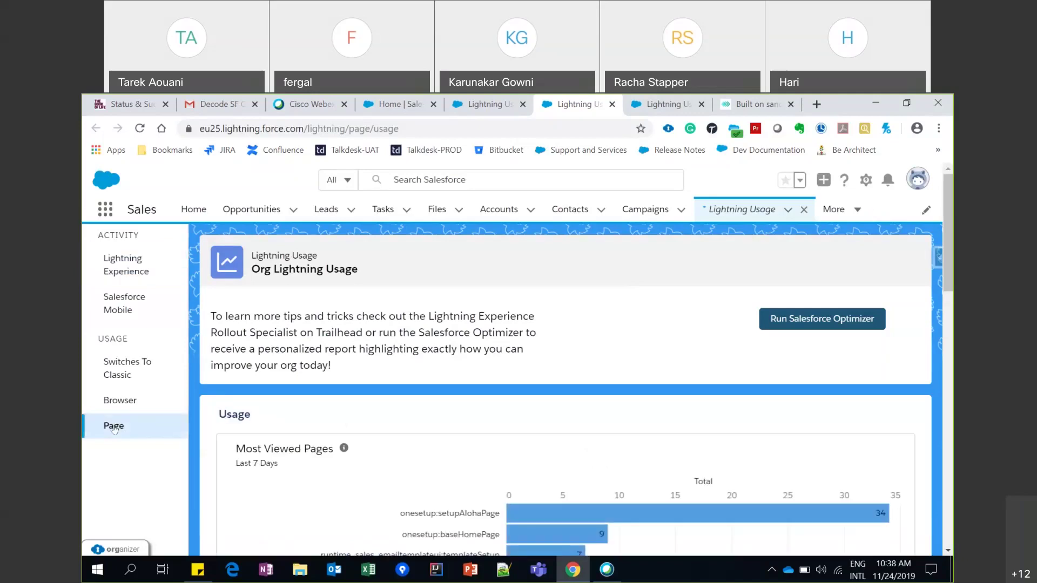
pyautogui.scroll(-2, 387, 455)
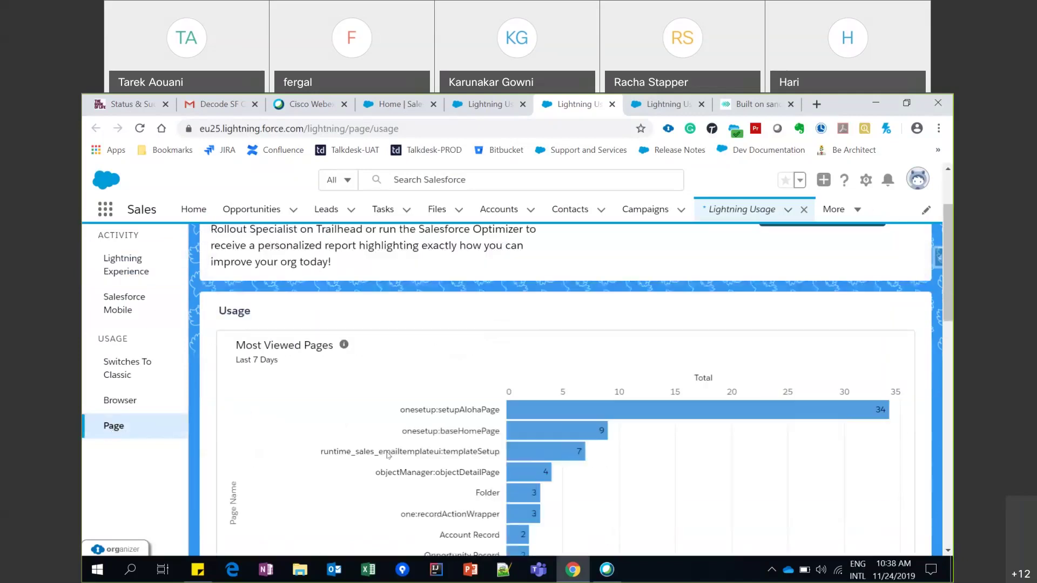
pyautogui.scroll(-1, 388, 455)
pyautogui.scroll(-1, 388, 455)
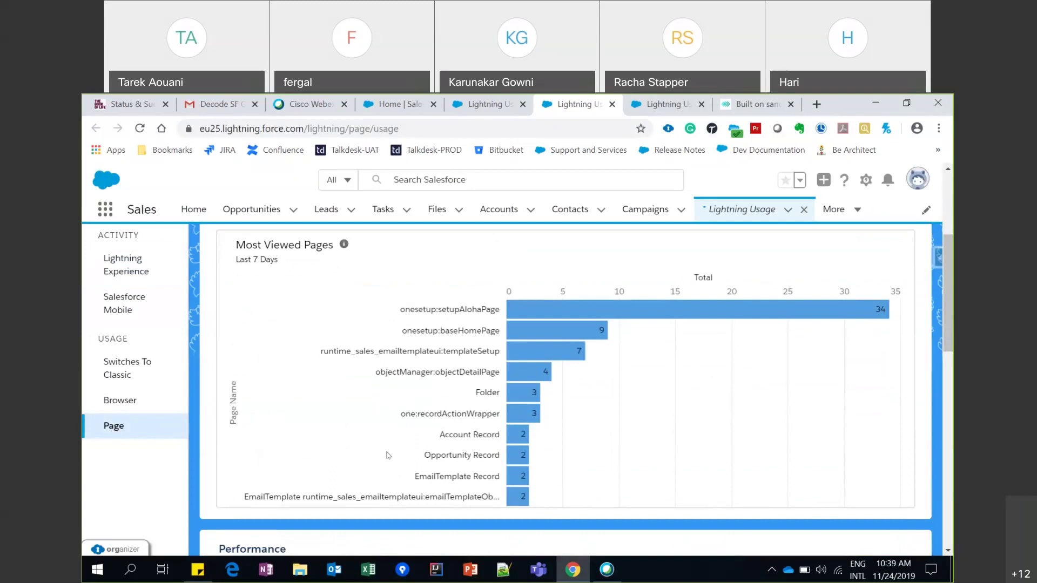
pyautogui.scroll(1, 387, 455)
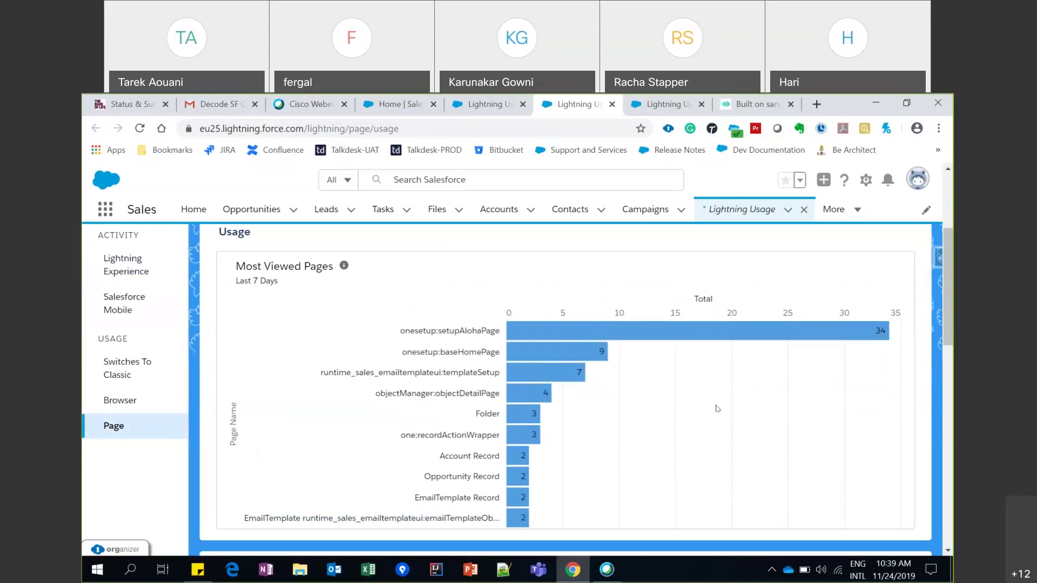
# - Examine the load-time ranges in the Performance Of Most Viewed Pages chart and the single page performance of onesetup:setupAlohaPage
pyautogui.scroll(-5, 717, 409)
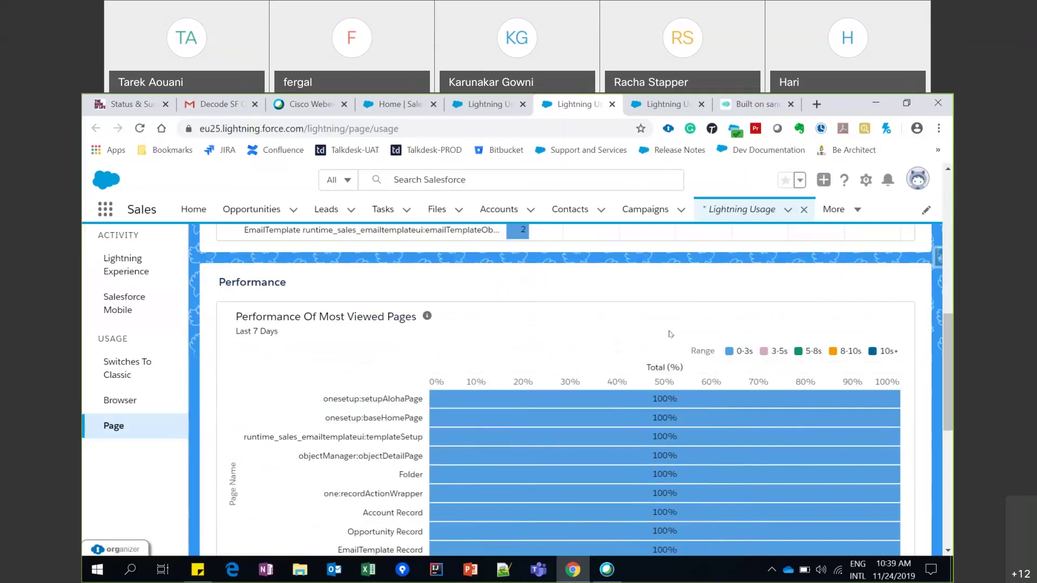
pyautogui.click(887, 352)
pyautogui.scroll(-4, 464, 314)
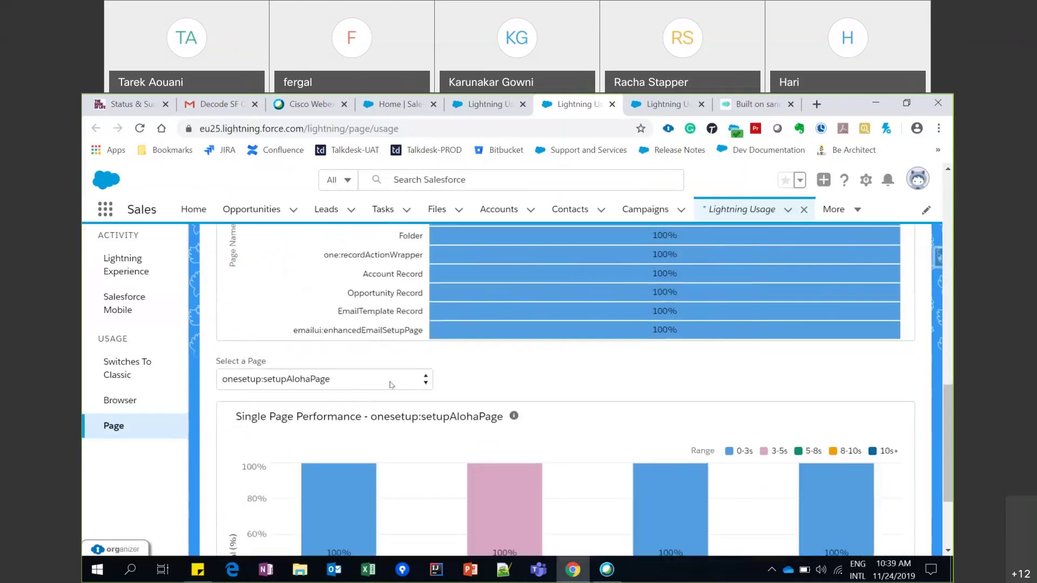
pyautogui.click(390, 381)
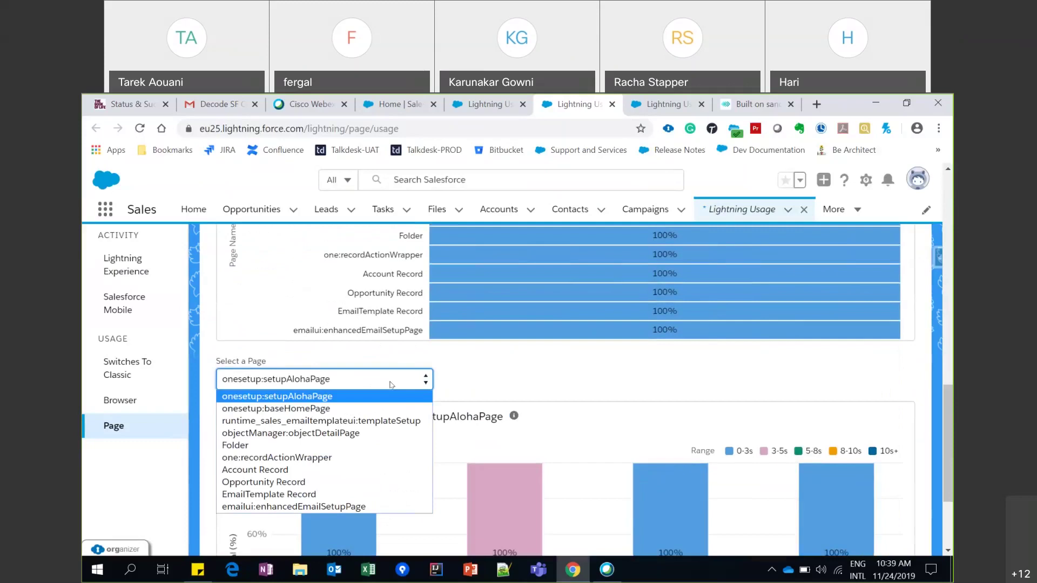
pyautogui.click(484, 382)
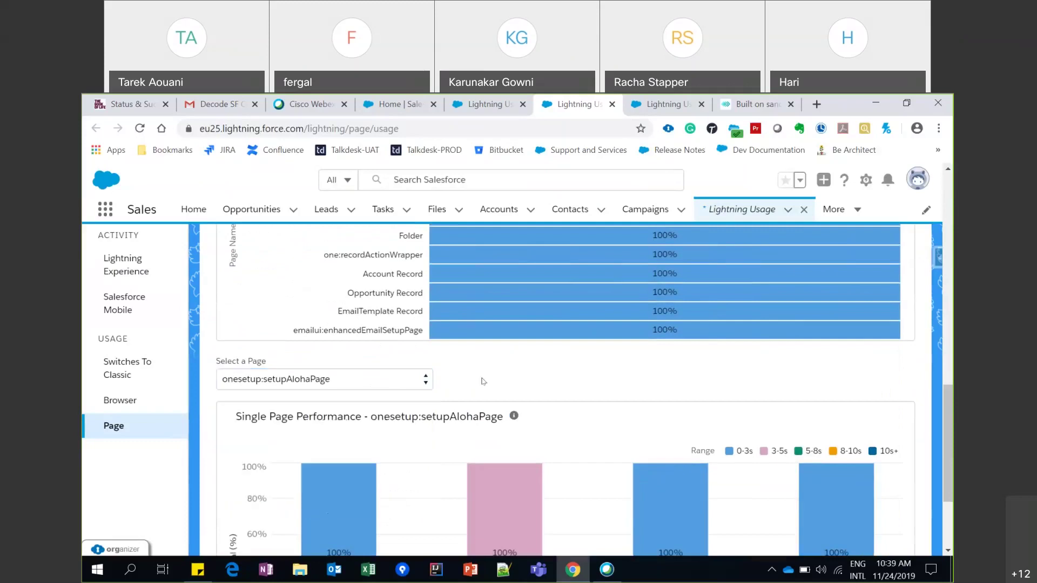
pyautogui.scroll(3, 484, 381)
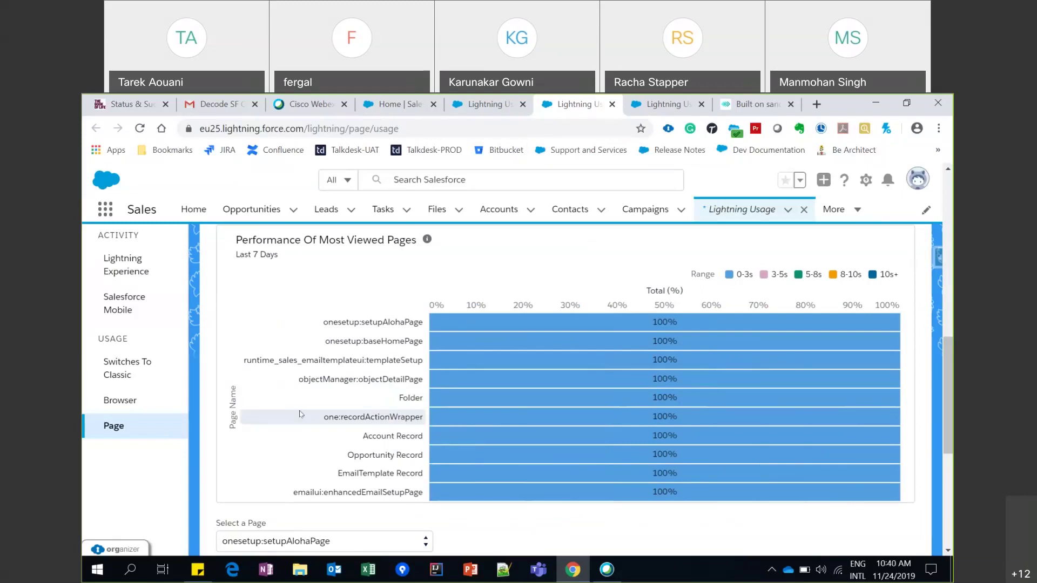
pyautogui.scroll(-5, 301, 414)
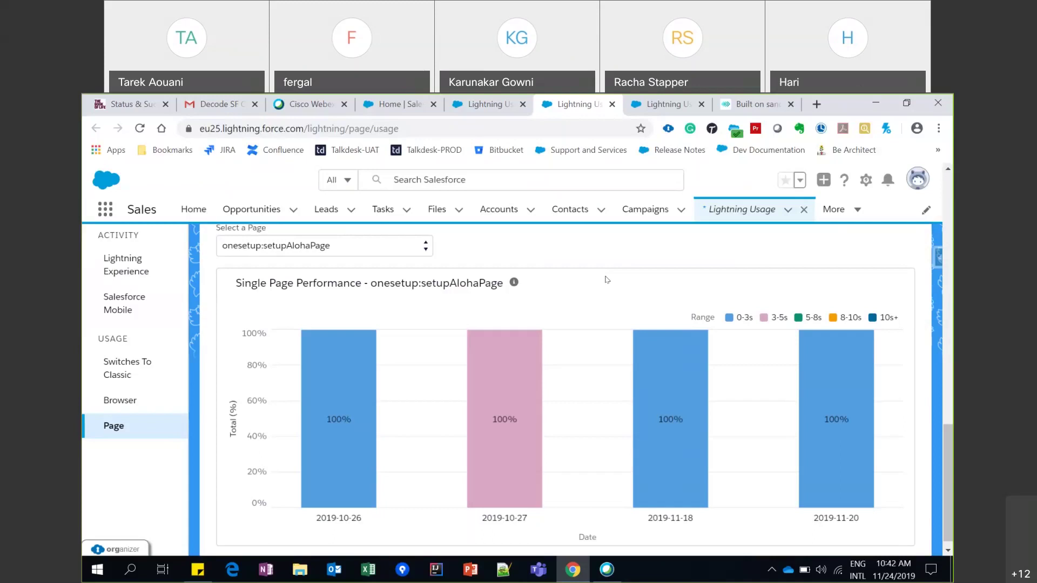
pyautogui.scroll(5, 606, 278)
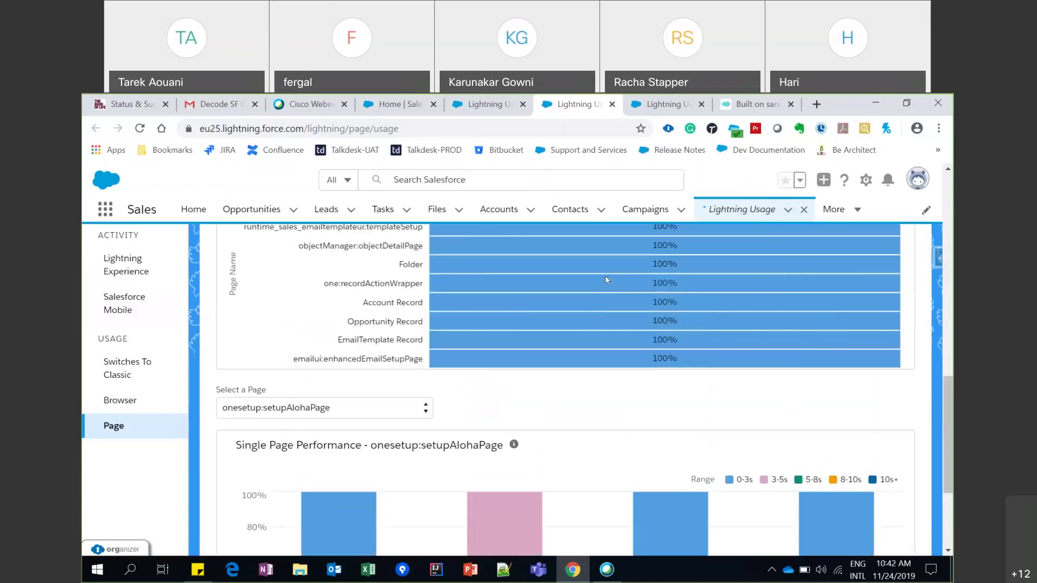
pyautogui.scroll(2, 606, 279)
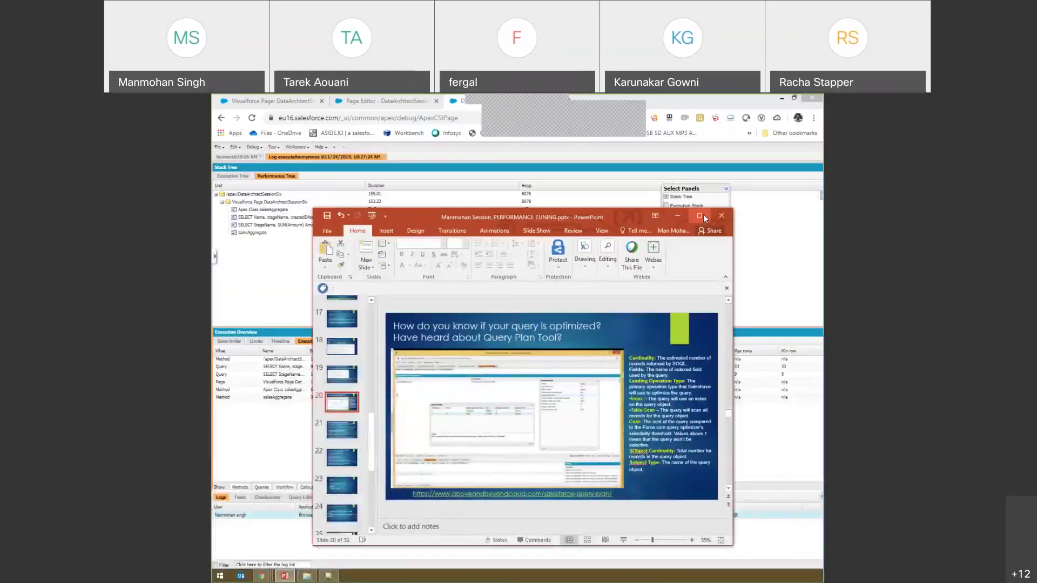
# - Switch to the performance tuning presentation in PowerPoint, maximise its window, and start the slide show from the Log Inspector slide
pyautogui.click(678, 216)
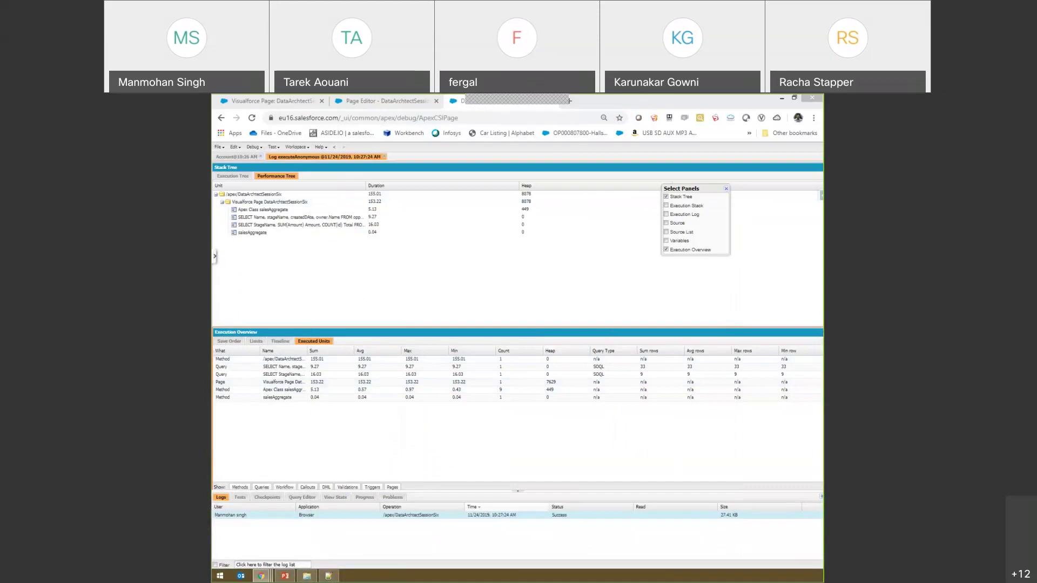
pyautogui.hotkey('alt', 'Tab')
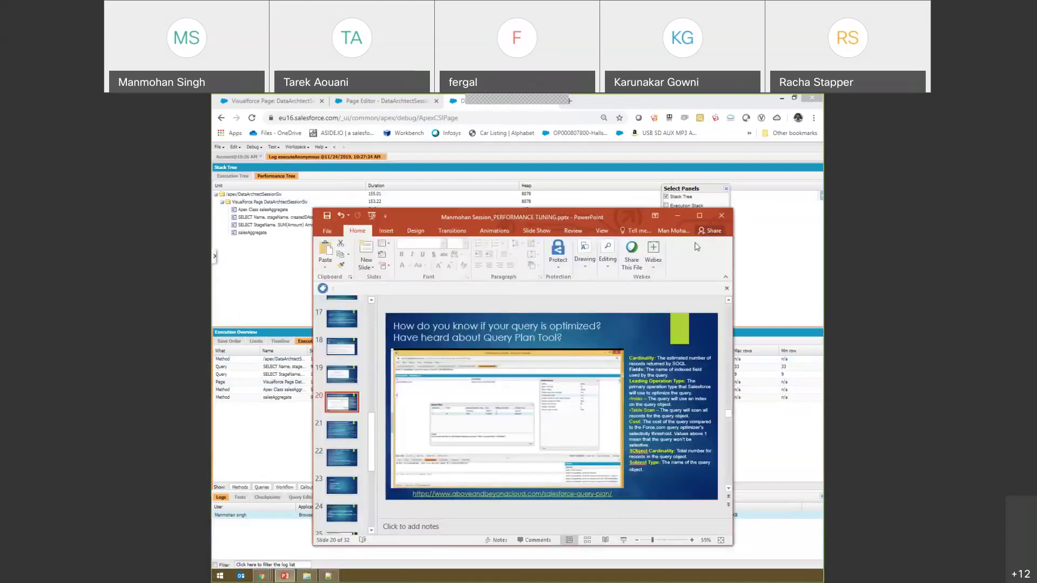
pyautogui.click(700, 216)
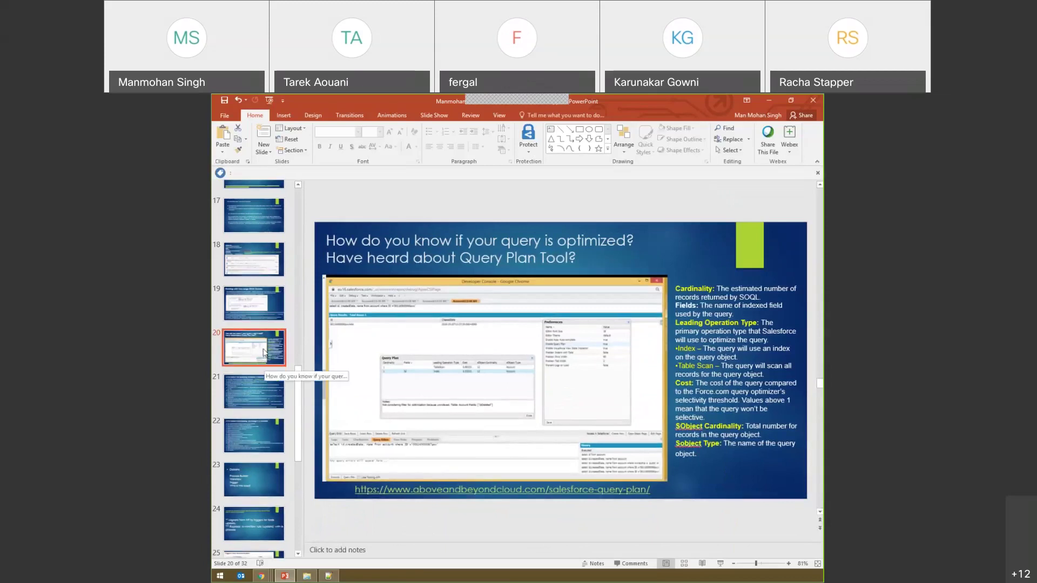
pyautogui.scroll(1, 265, 352)
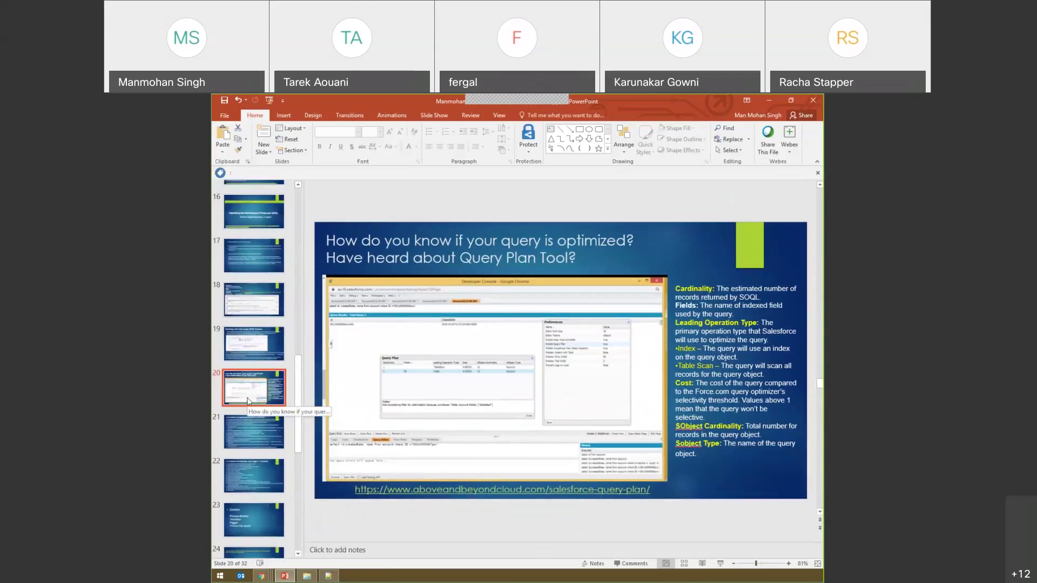
pyautogui.scroll(3, 248, 281)
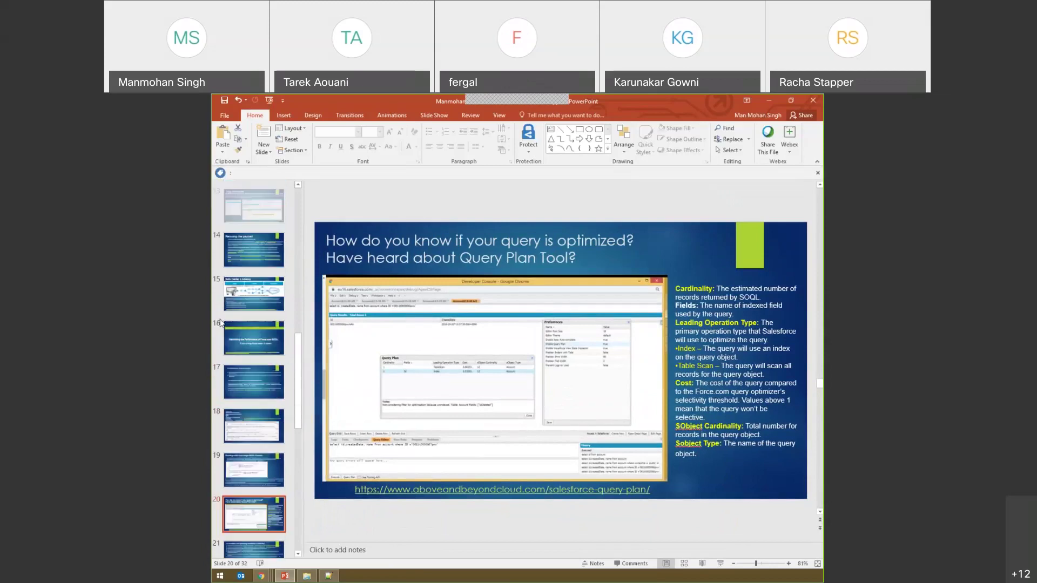
pyautogui.click(253, 220)
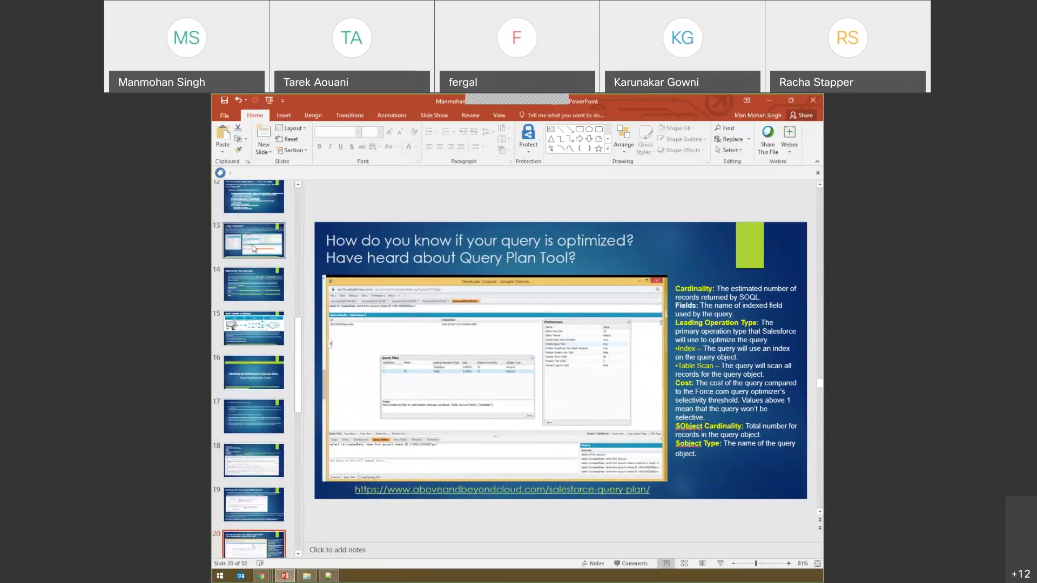
pyautogui.click(719, 563)
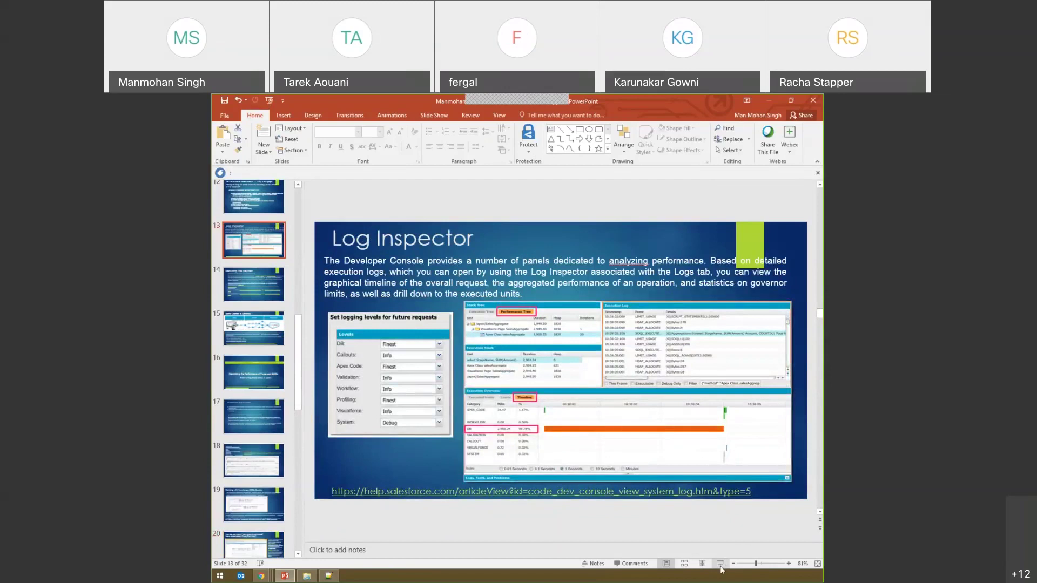
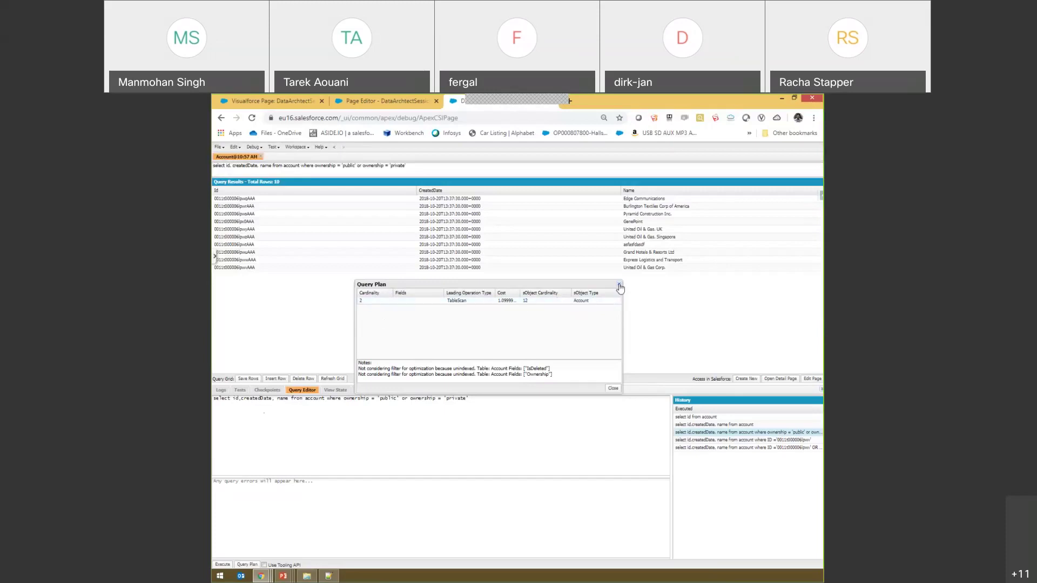
# - Close the current query plan and load the account query filtered by a single ID from the query history into the query editor
pyautogui.press('Escape')
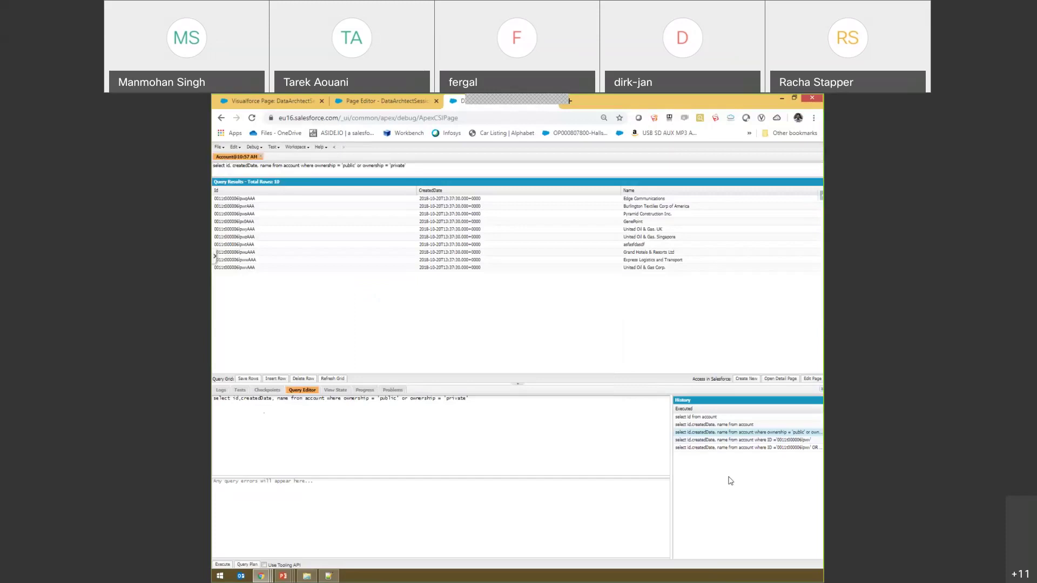
pyautogui.click(747, 440)
pyautogui.doubleClick(748, 442)
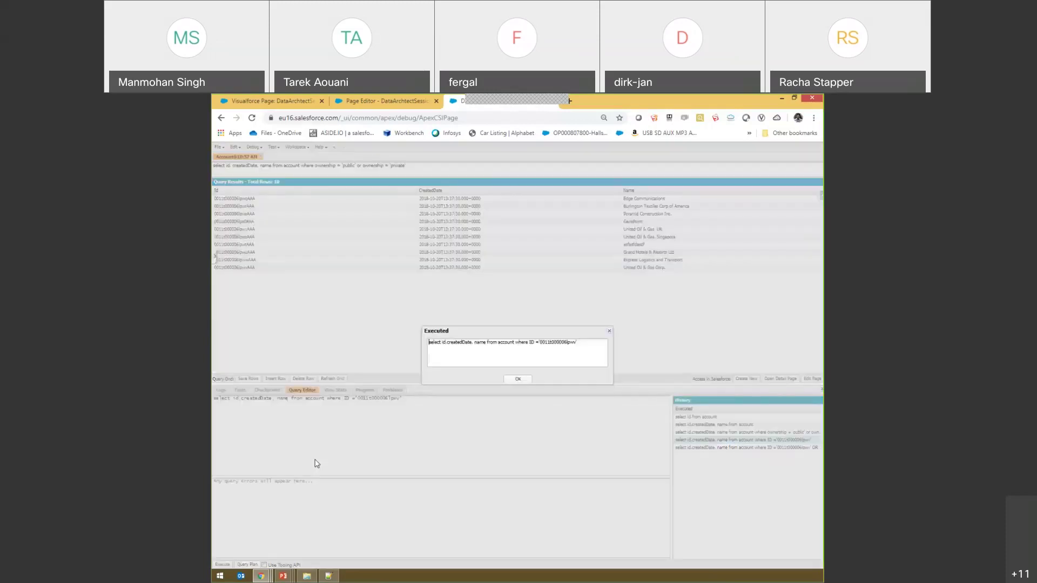
pyautogui.click(514, 383)
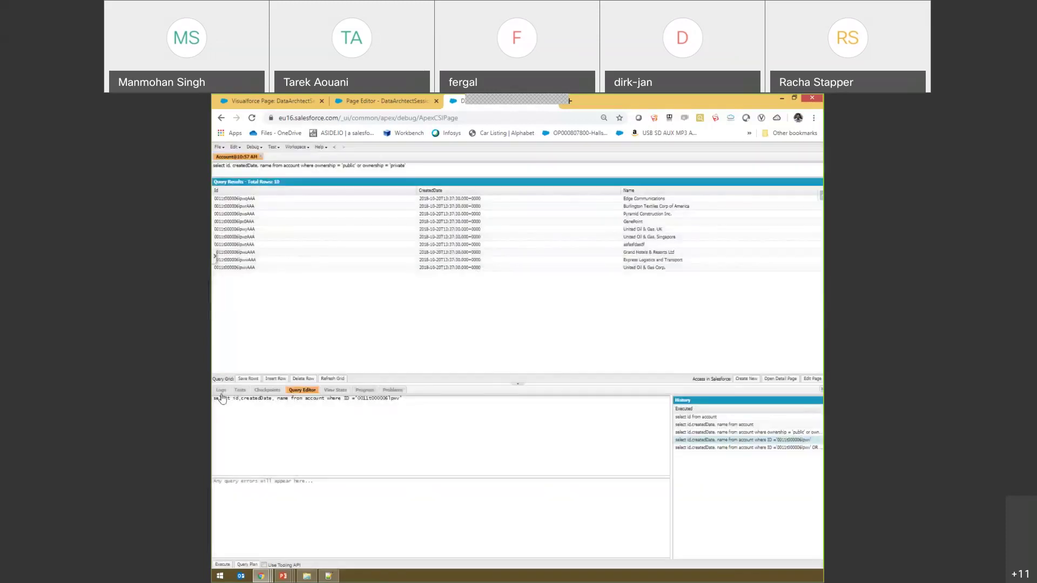
# - Execute the ID-filtered account query, examine the cost of each operation in its query plan, and close the plan and its results
pyautogui.click(222, 565)
pyautogui.click(248, 565)
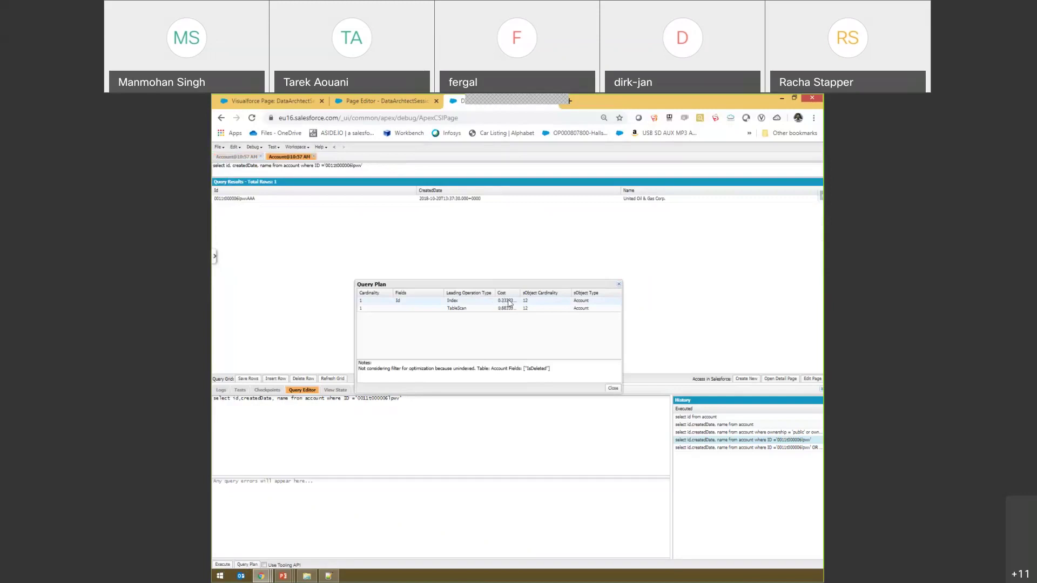
pyautogui.click(619, 284)
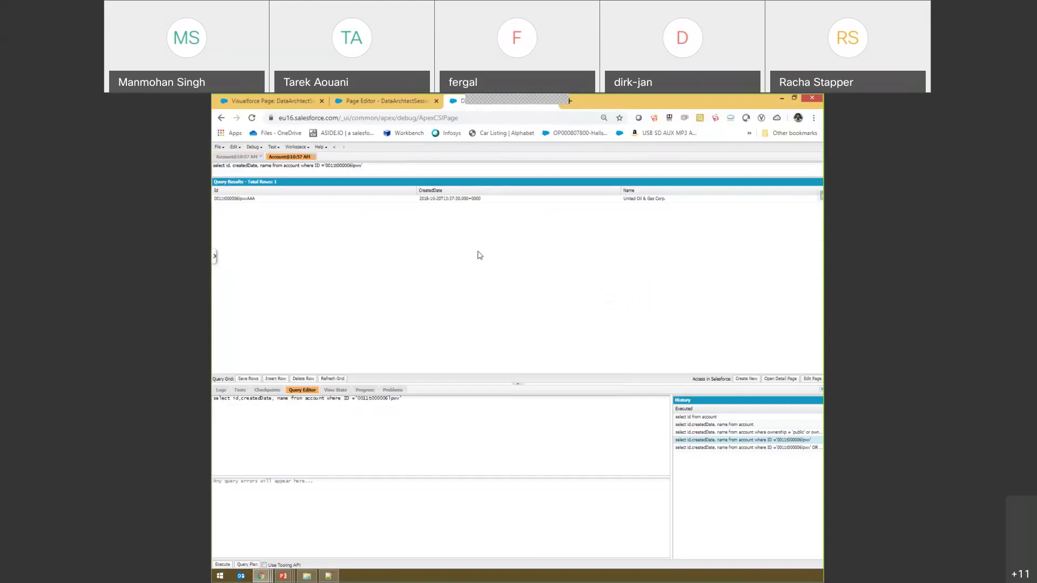
pyautogui.click(314, 158)
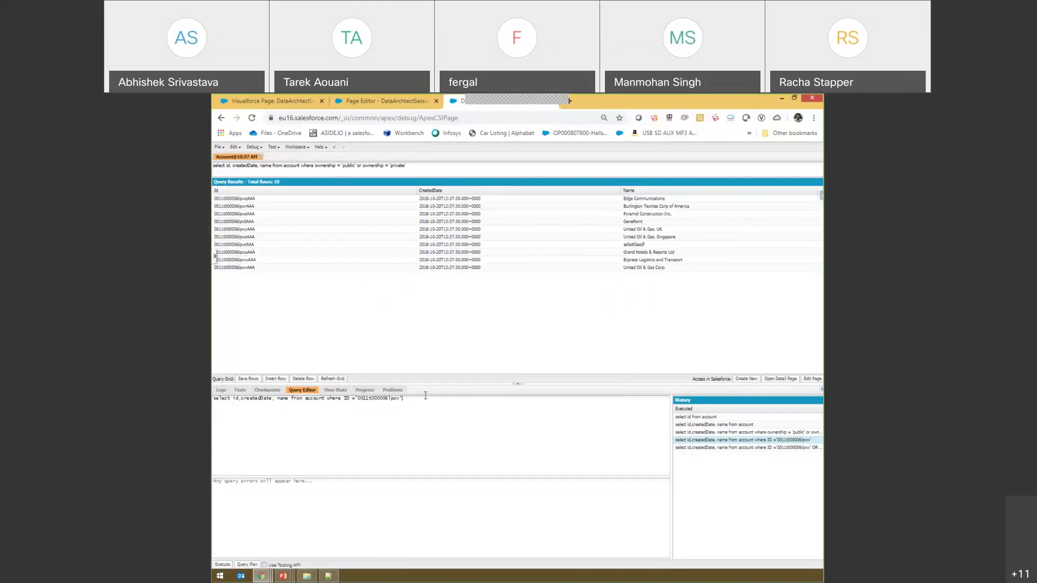
pyautogui.click(339, 400)
pyautogui.hotkey('ctrl', 'a')
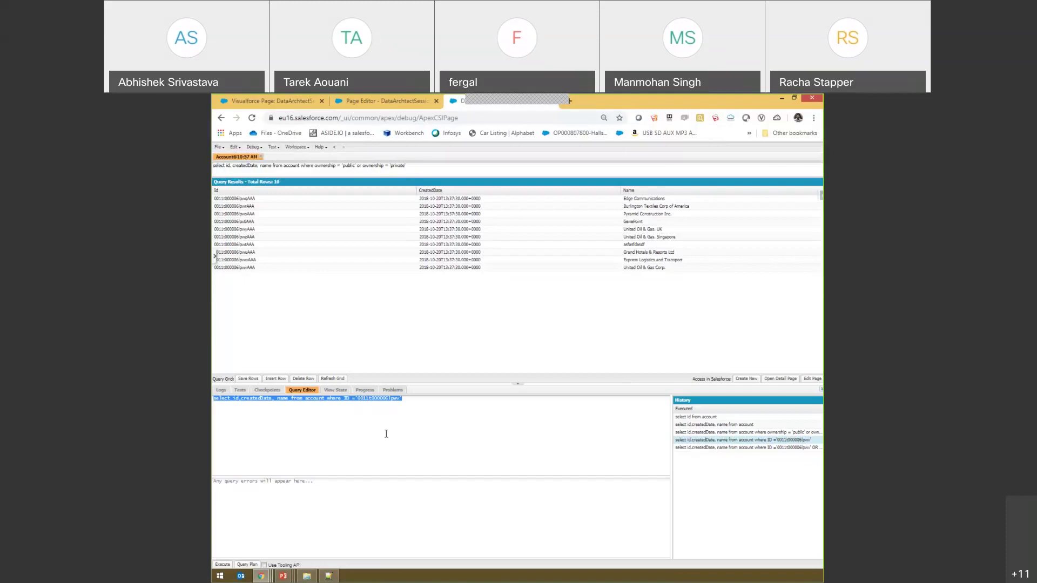
pyautogui.click(367, 330)
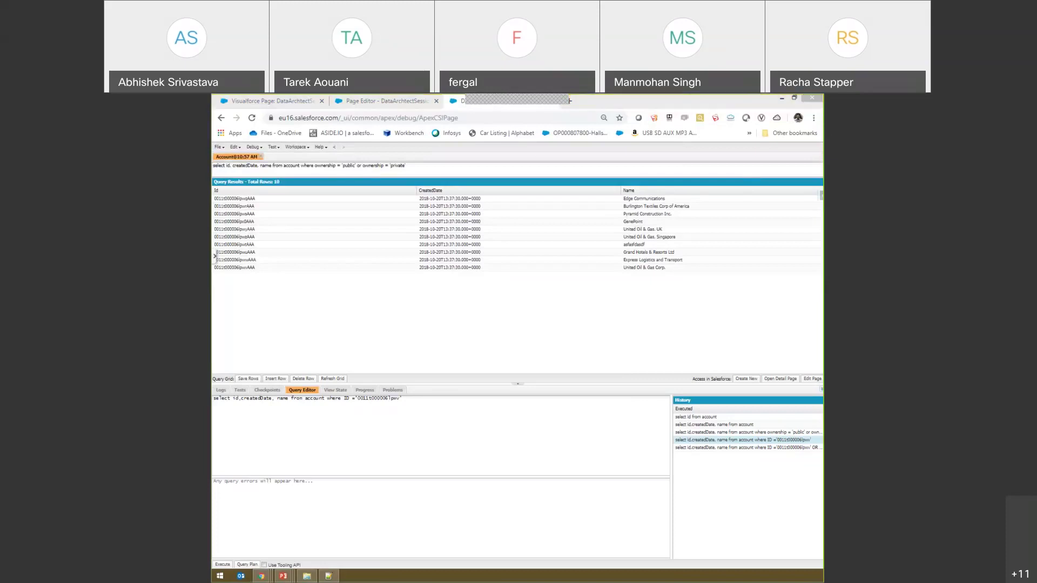
# - Check the Query Plan Tool slide, return to the Developer Console, and enlarge the query results area by shrinking the query editor pane
pyautogui.click(792, 99)
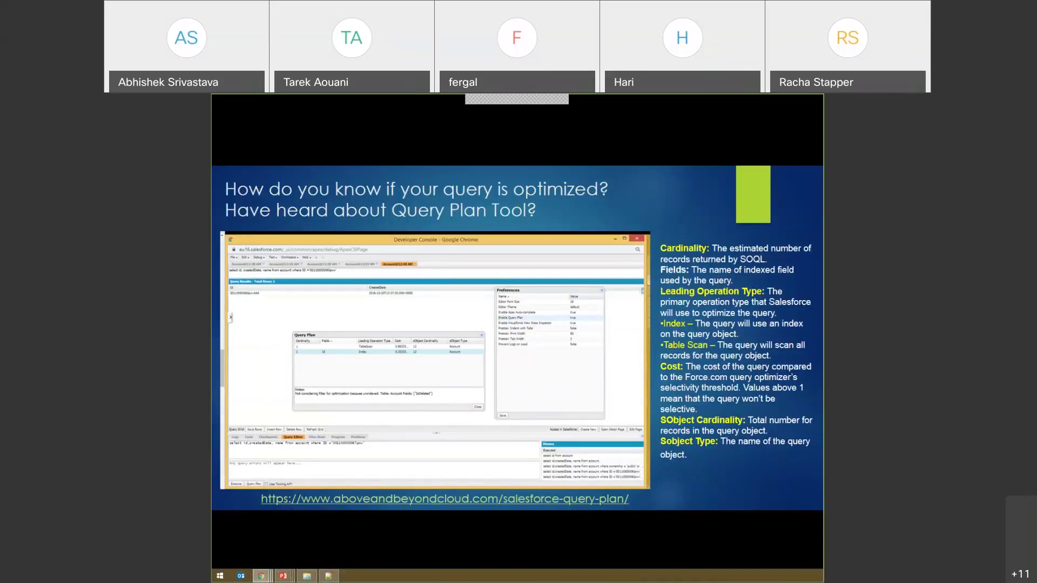
pyautogui.hotkey('alt', 'Tab')
pyautogui.hotkey('ctrl', 'a')
pyautogui.click(395, 348)
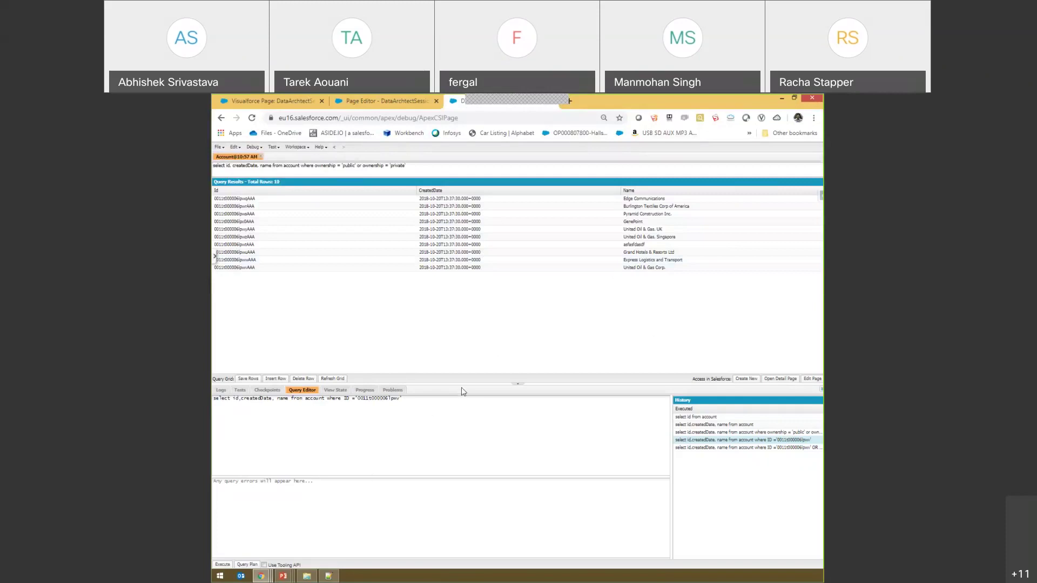
pyautogui.moveTo(463, 410); pyautogui.dragTo(449, 435)
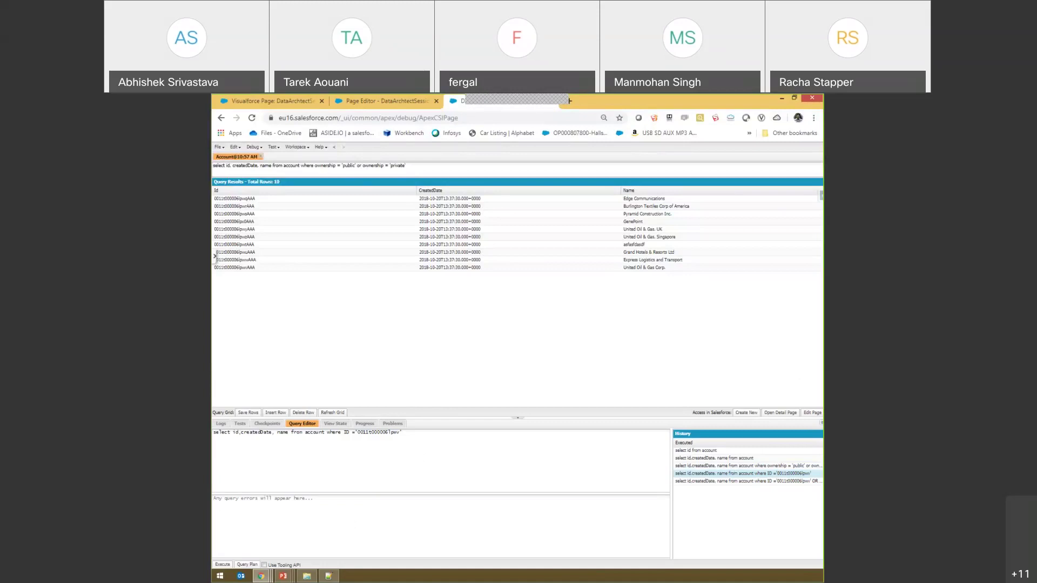
# - Return to the running slide show in PowerPoint and advance to the Best Practices for Optimizing Visualforce Performance slide
pyautogui.hotkey('alt', 'Tab')
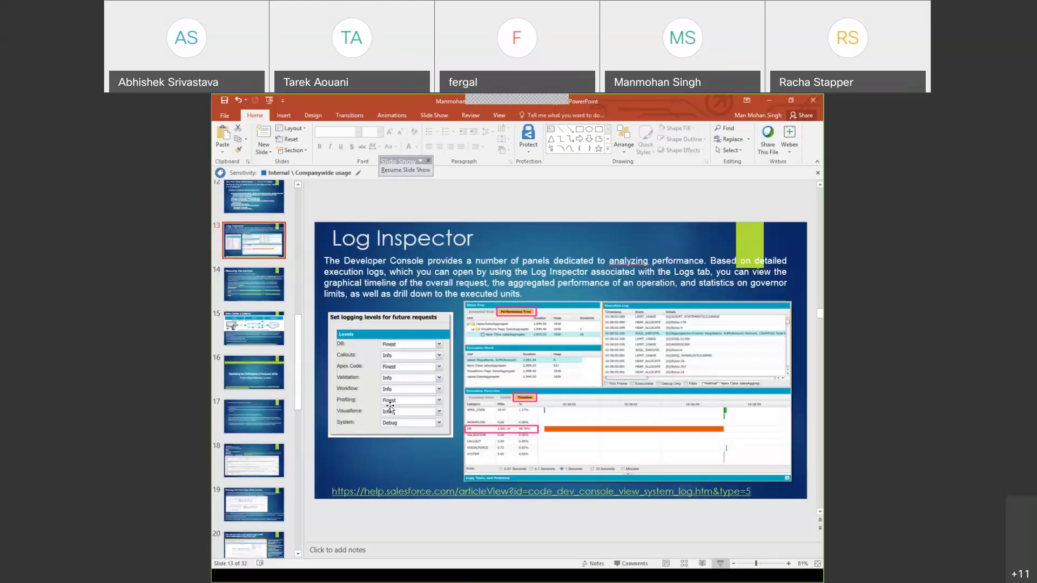
pyautogui.click(764, 99)
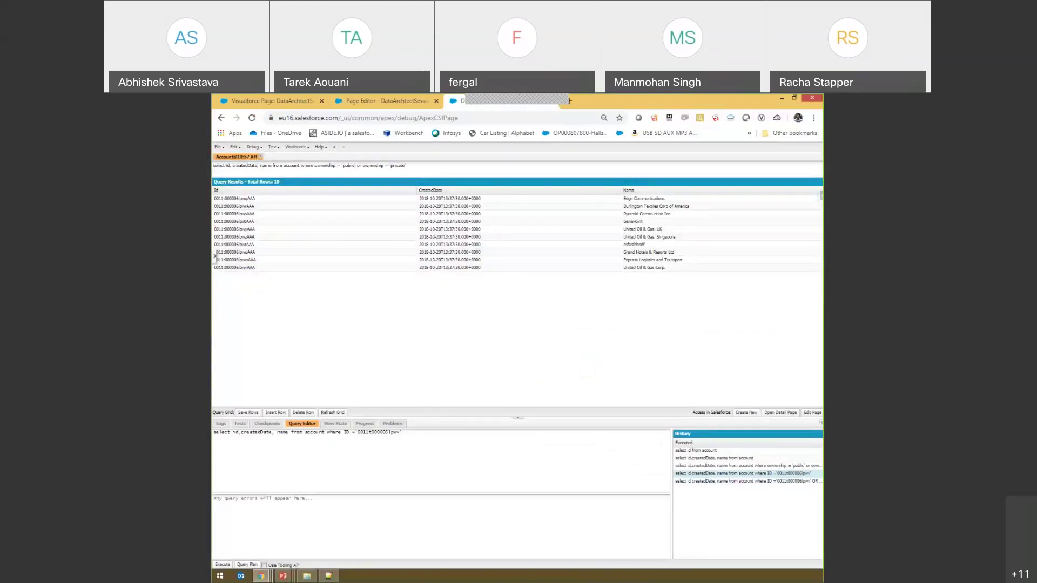
pyautogui.hotkey('alt', 'Tab')
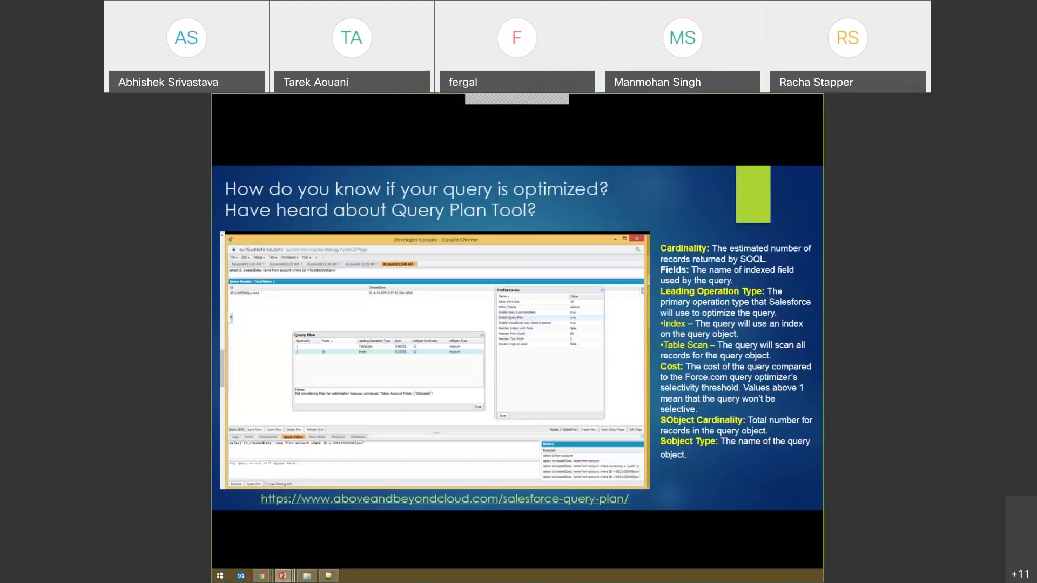
pyautogui.click(697, 395)
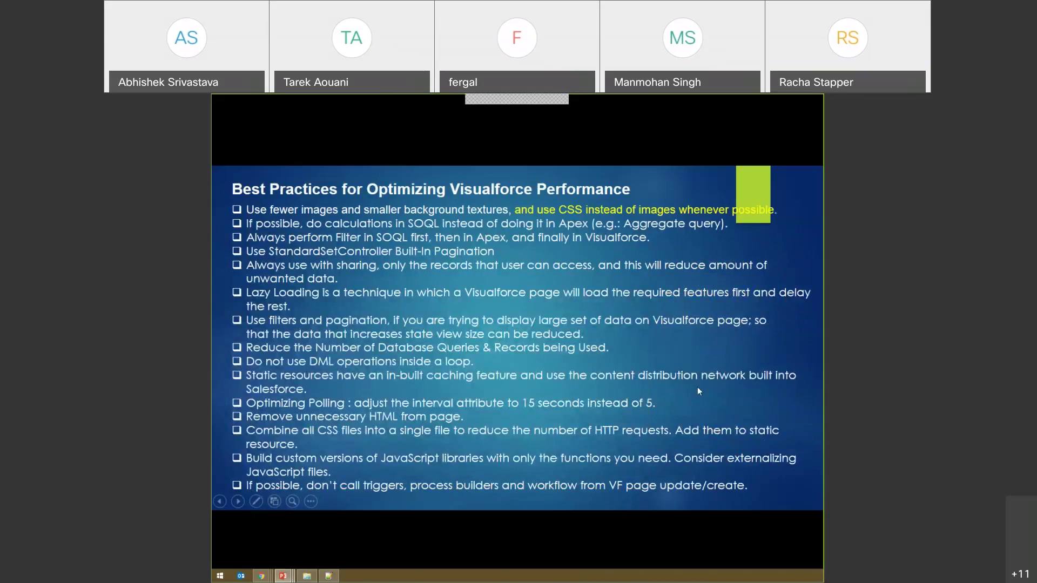